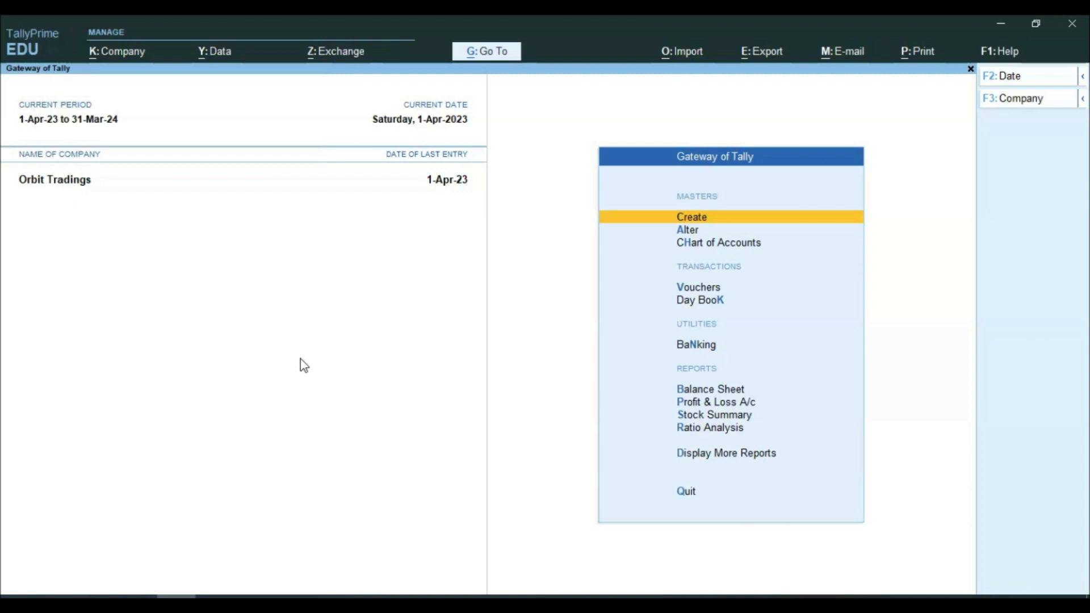
Open voucher entry from the Gateway of Tally and switch to a new Purchase voucher.
click(253, 218)
key(Down)
key(Down)
key(Down)
key(Down)
key(Up)
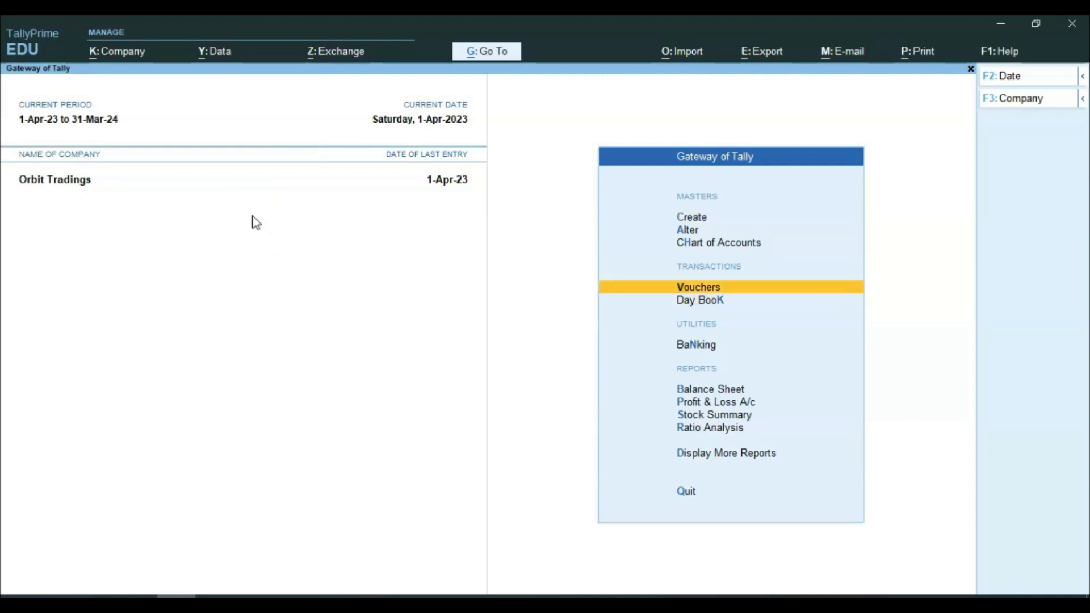
key(Return)
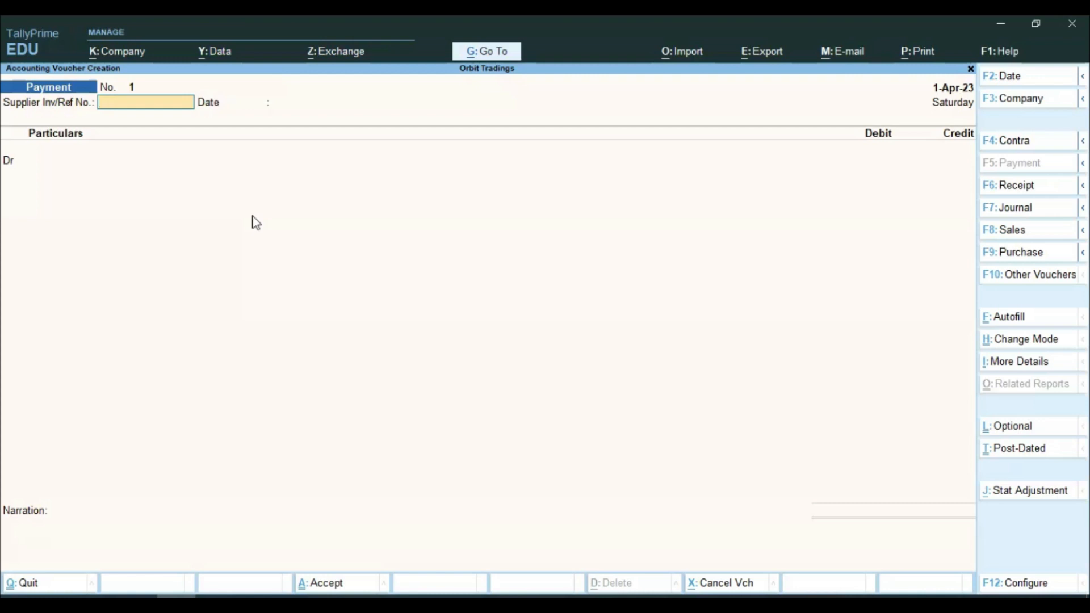
key(F9)
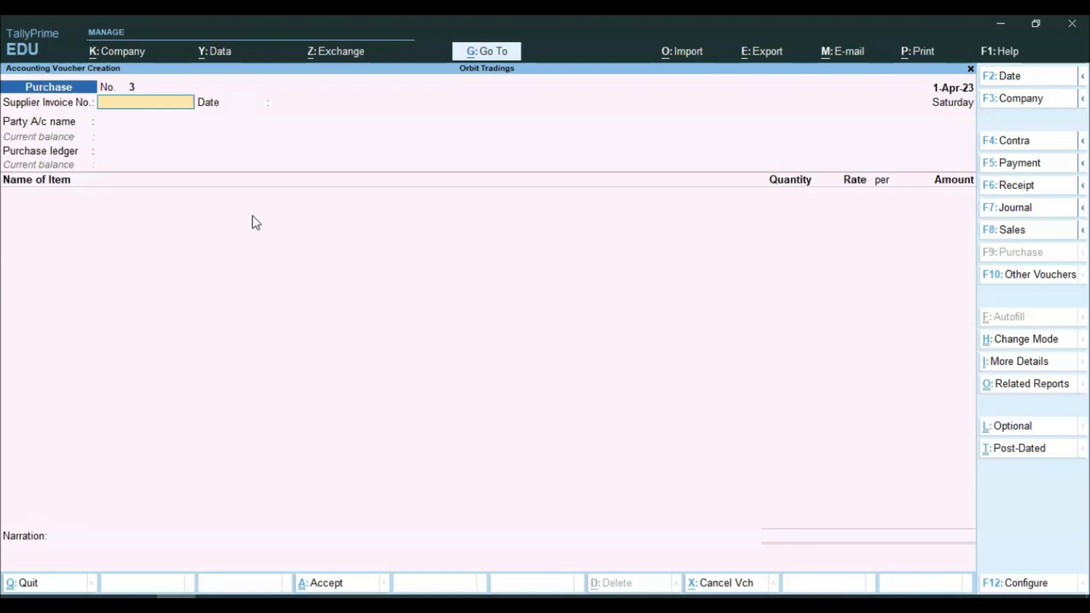
Change the purchase voucher's mode to Accounting Invoice.
key(ctrl)
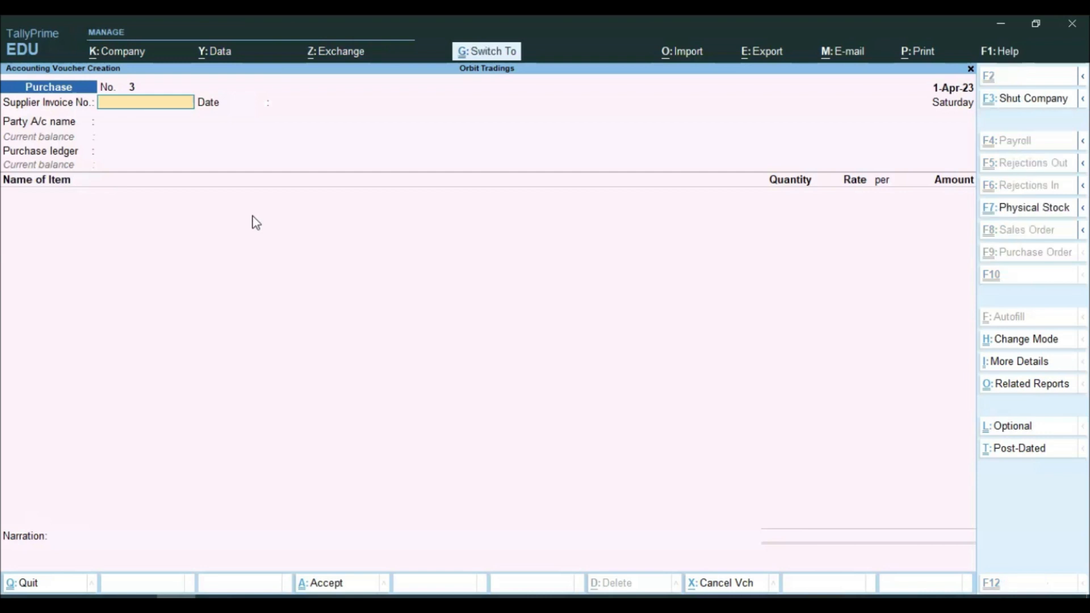
key(ctrl+h)
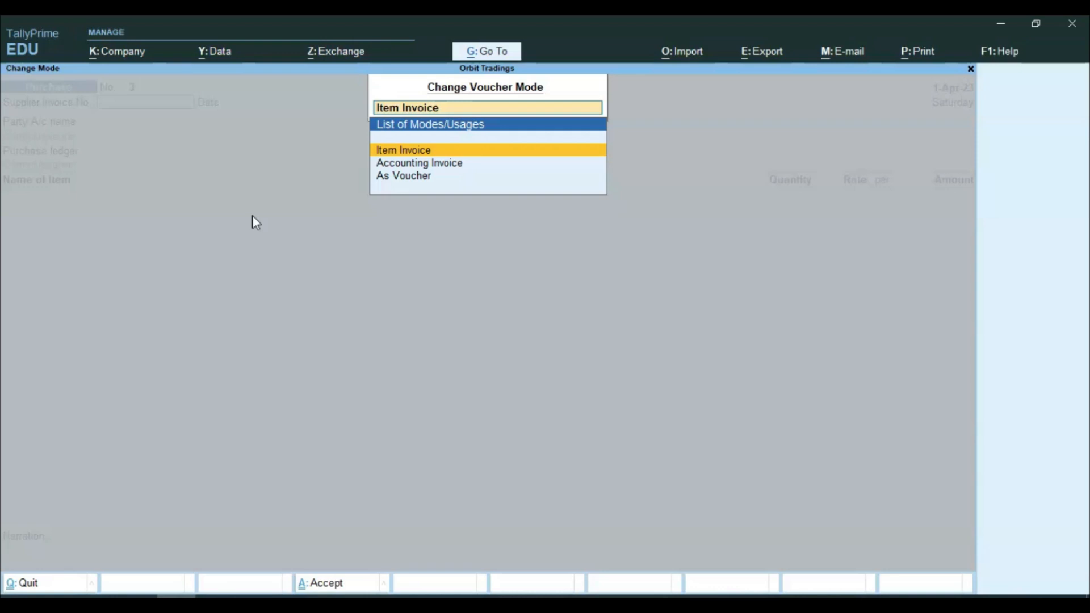
key(Down)
key(Down)
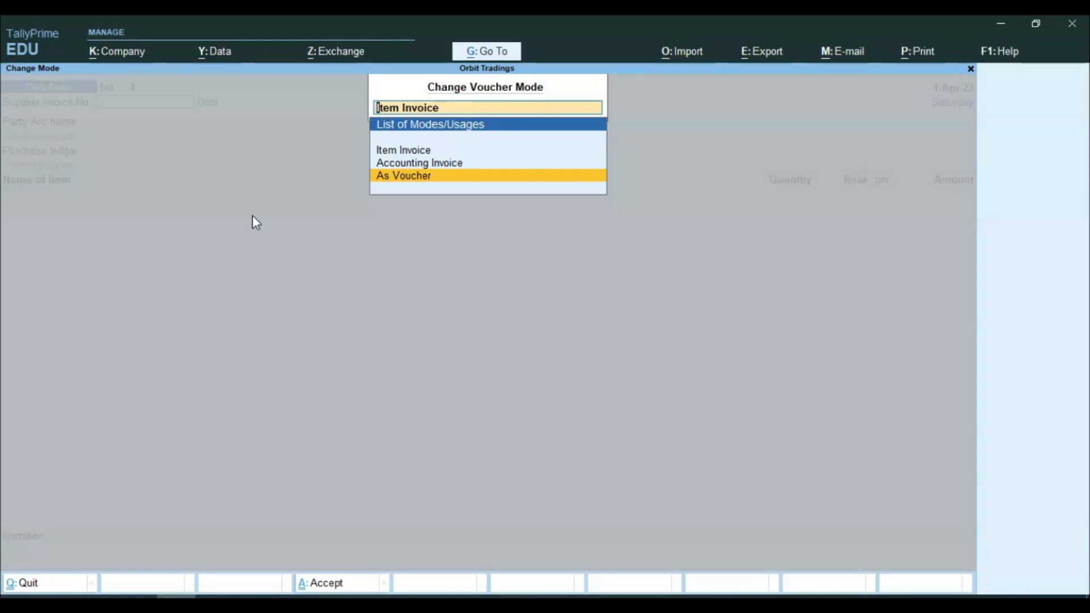
key(Up)
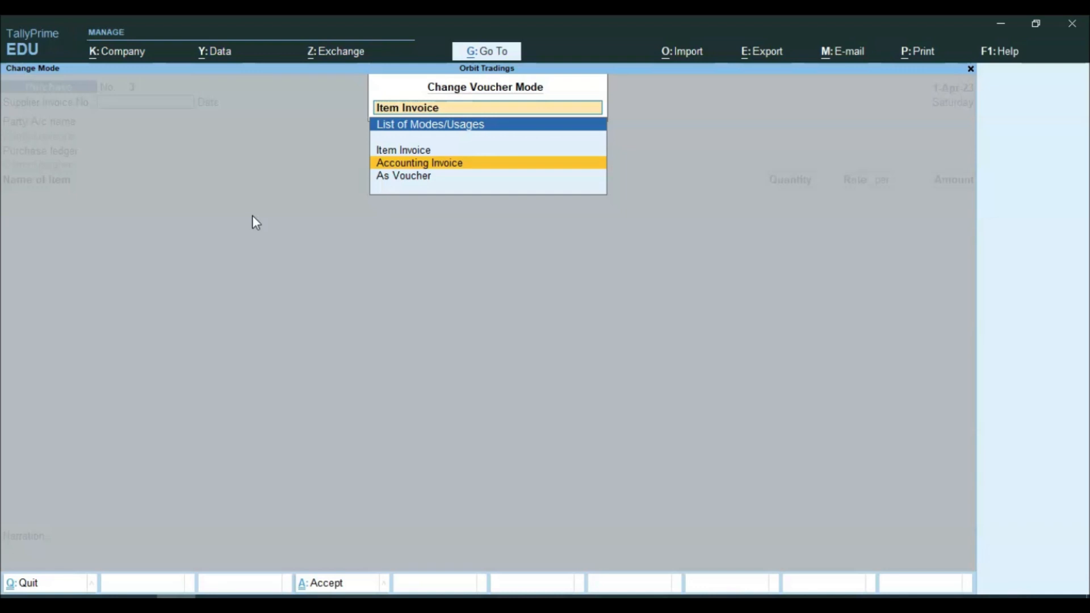
key(Return)
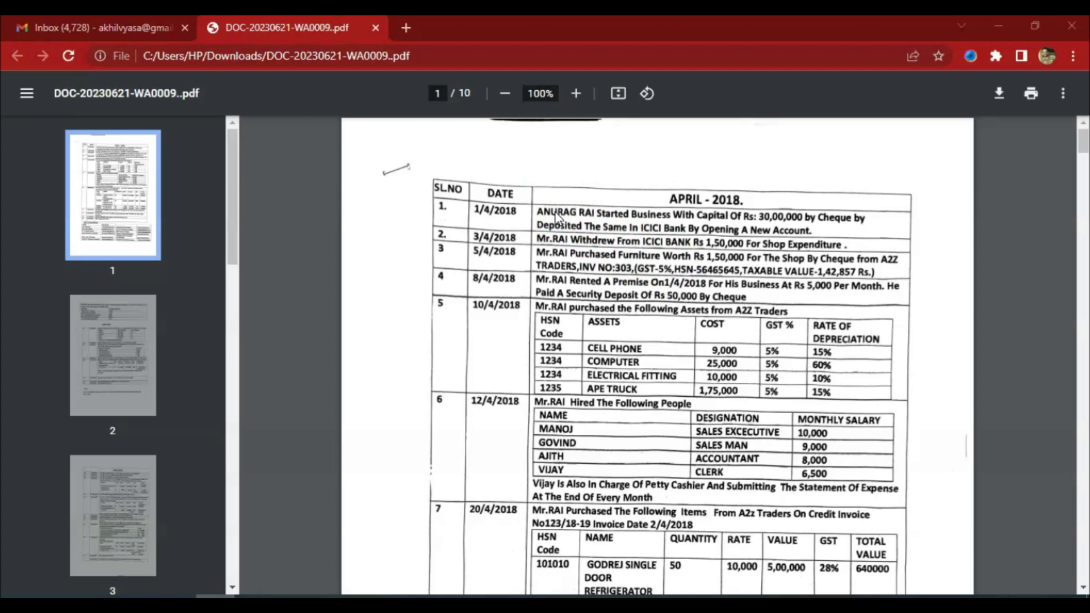
Consult the furniture purchase in the transactions PDF and enter supplier invoice number 303 with the date 1-Apr-23 in the voucher.
scroll(556, 214, down, 12)
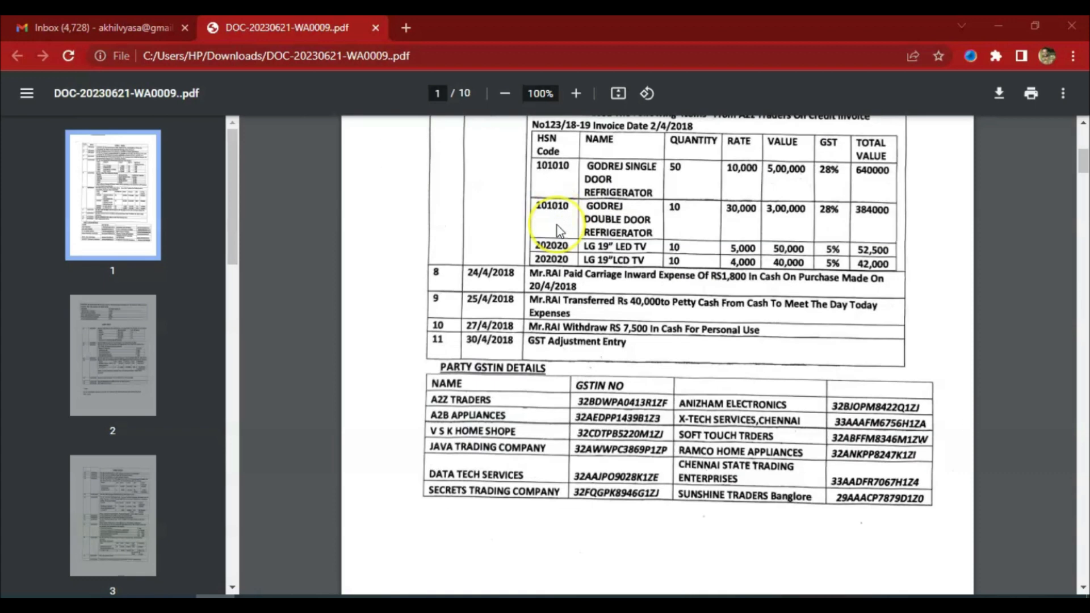
scroll(556, 228, up, 10)
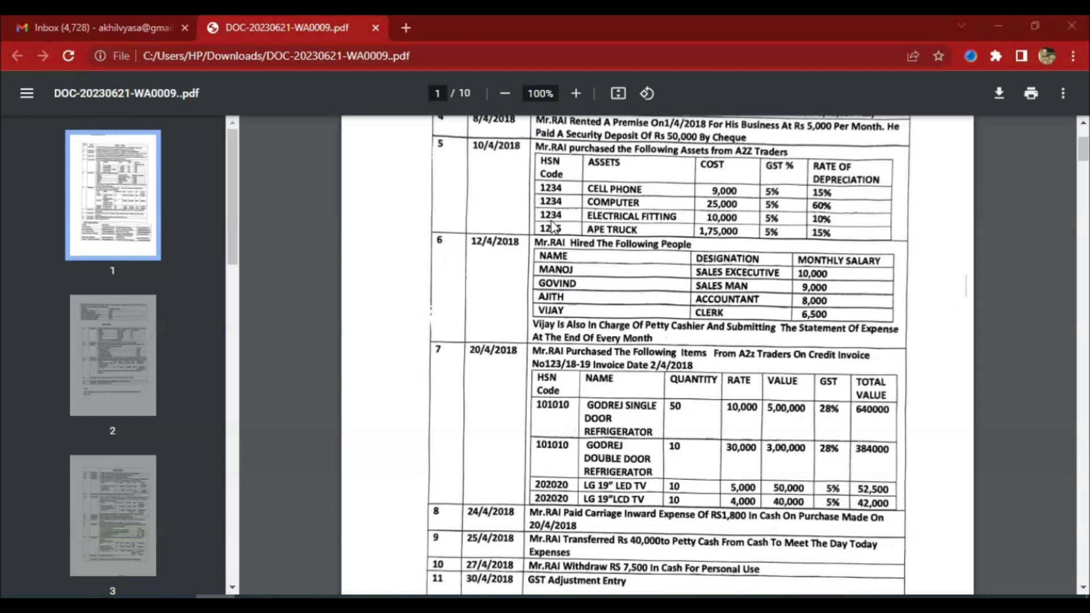
scroll(545, 224, up, 3)
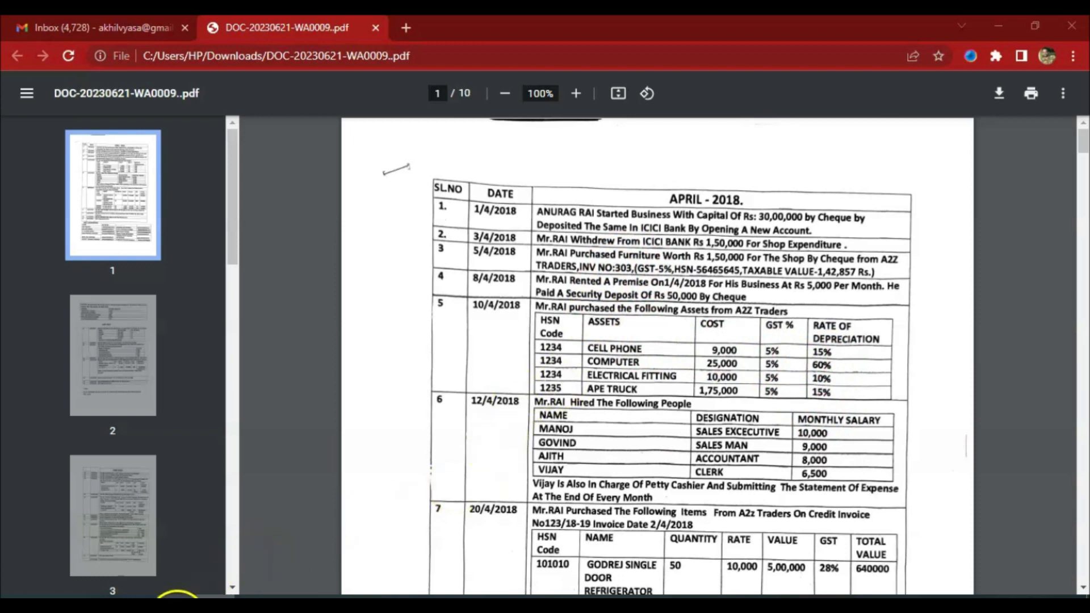
click(180, 604)
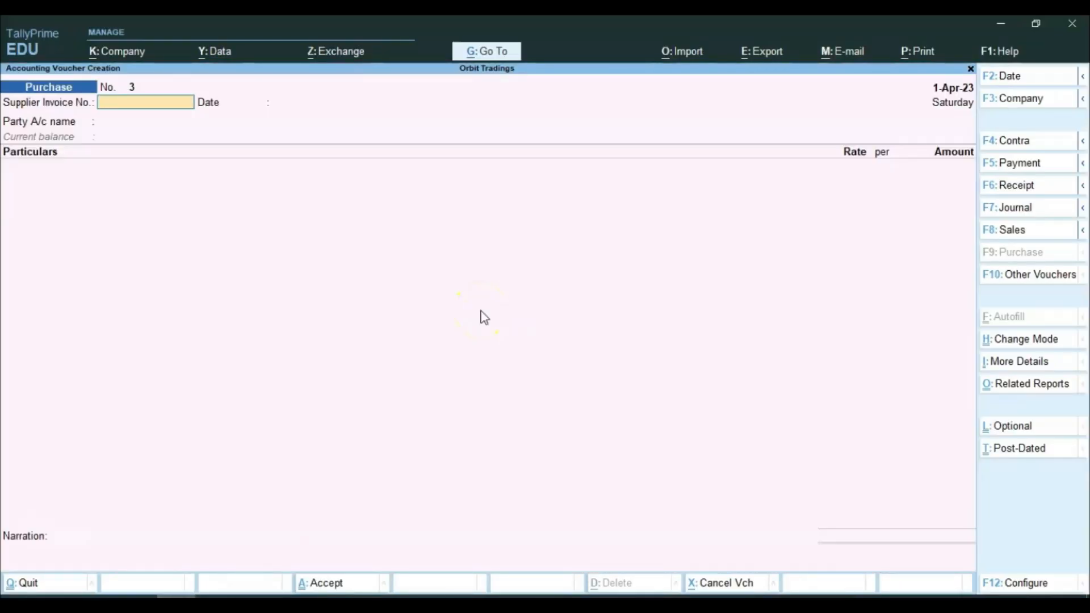
click(165, 604)
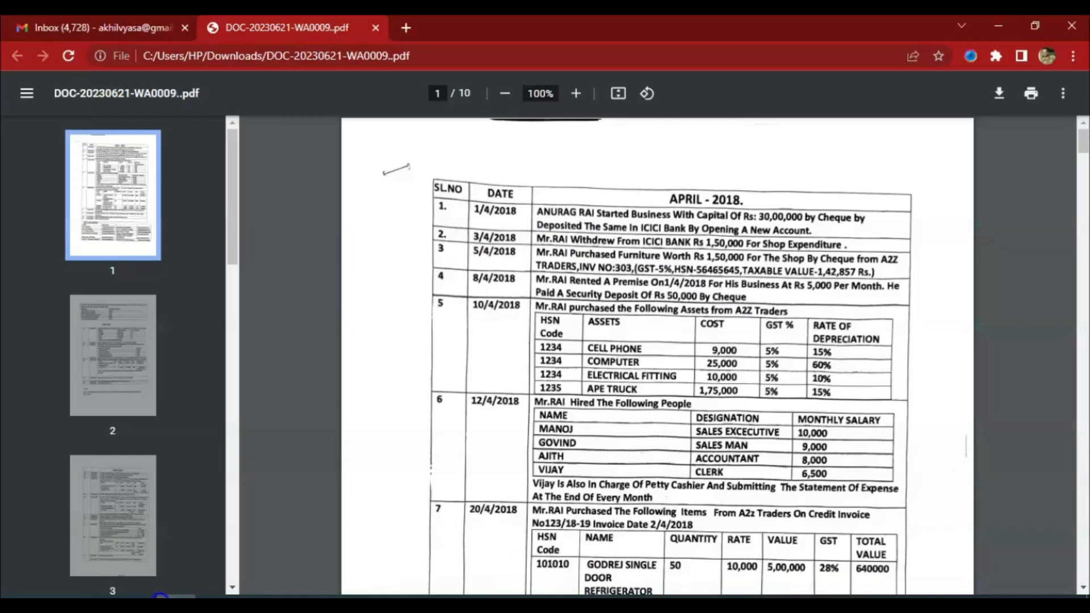
click(175, 604)
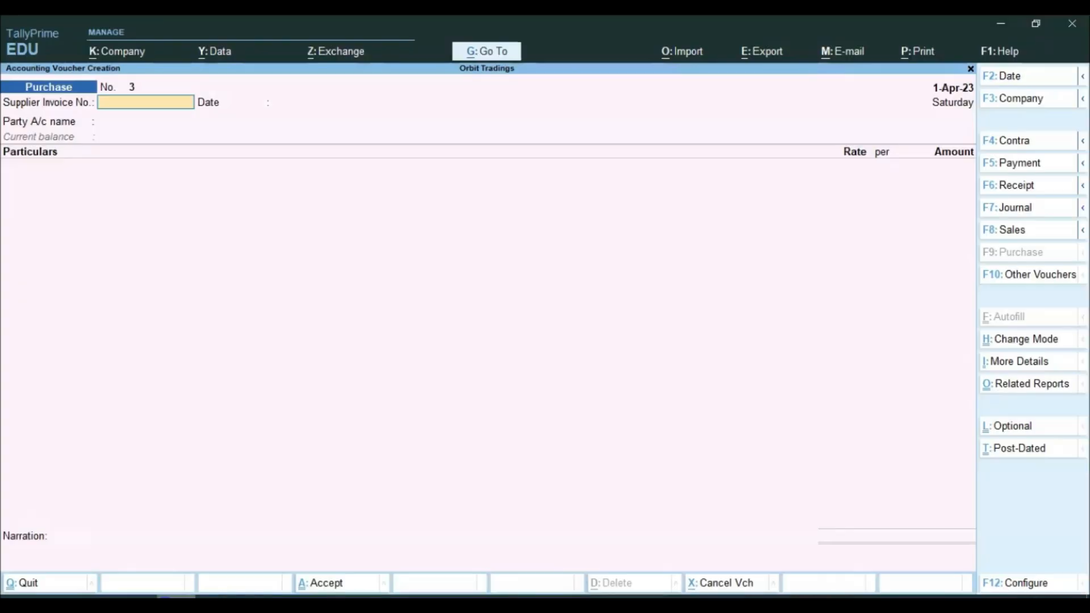
text(303)
key(Return)
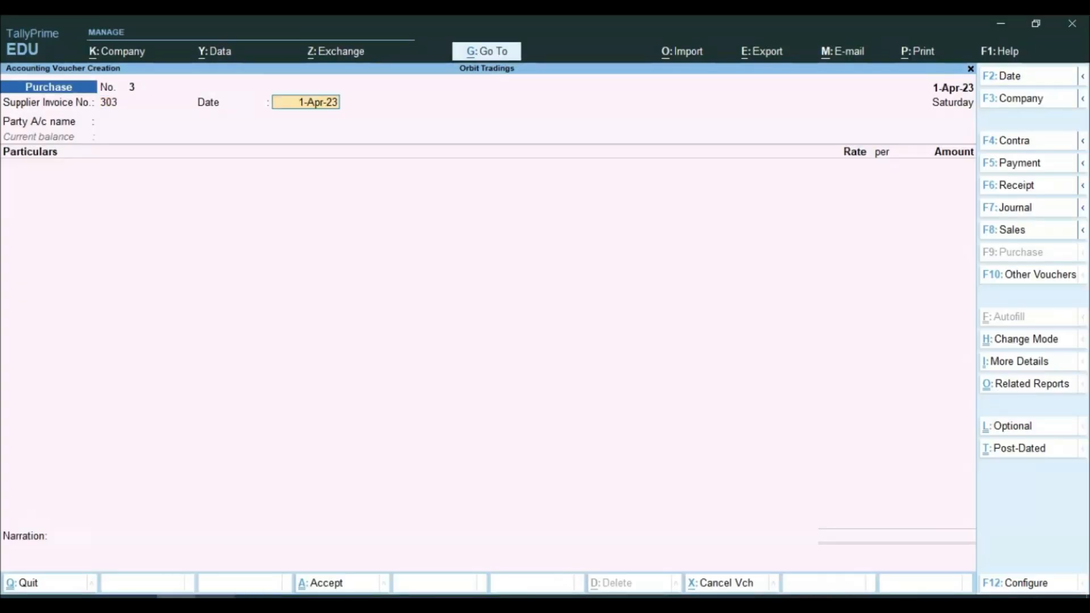
key(Return)
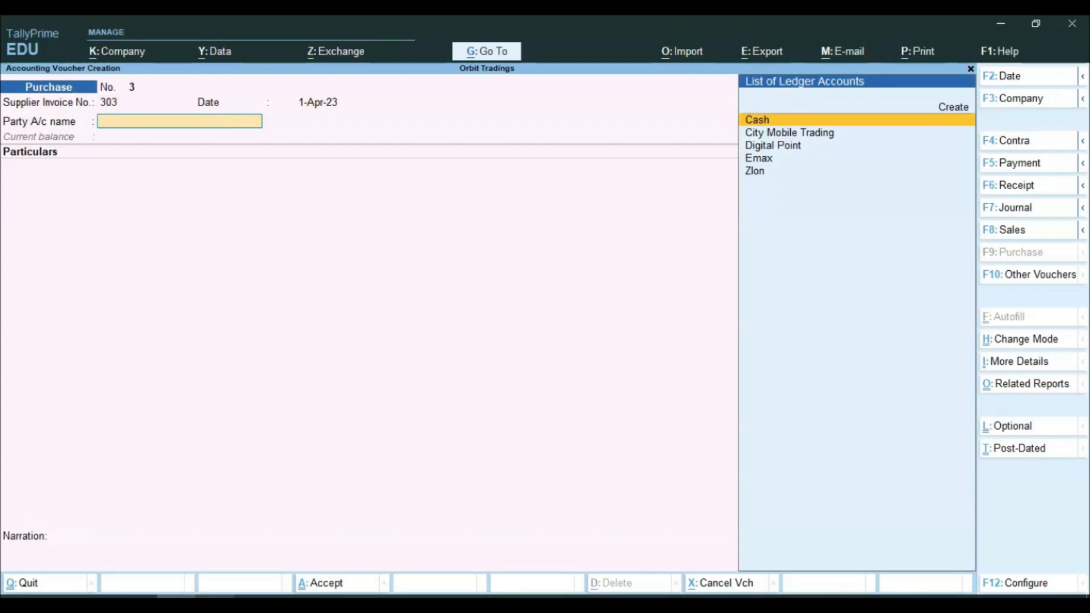
Check the supplier in the transactions PDF and begin a new party ledger named A2z from the voucher's party account.
click(176, 604)
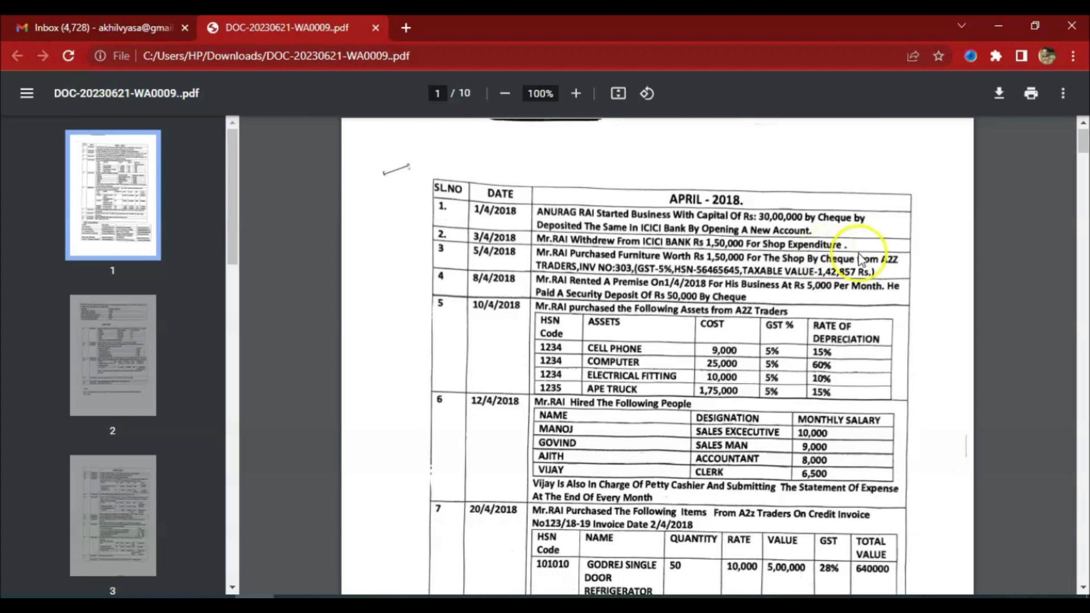
scroll(829, 258, down, 7)
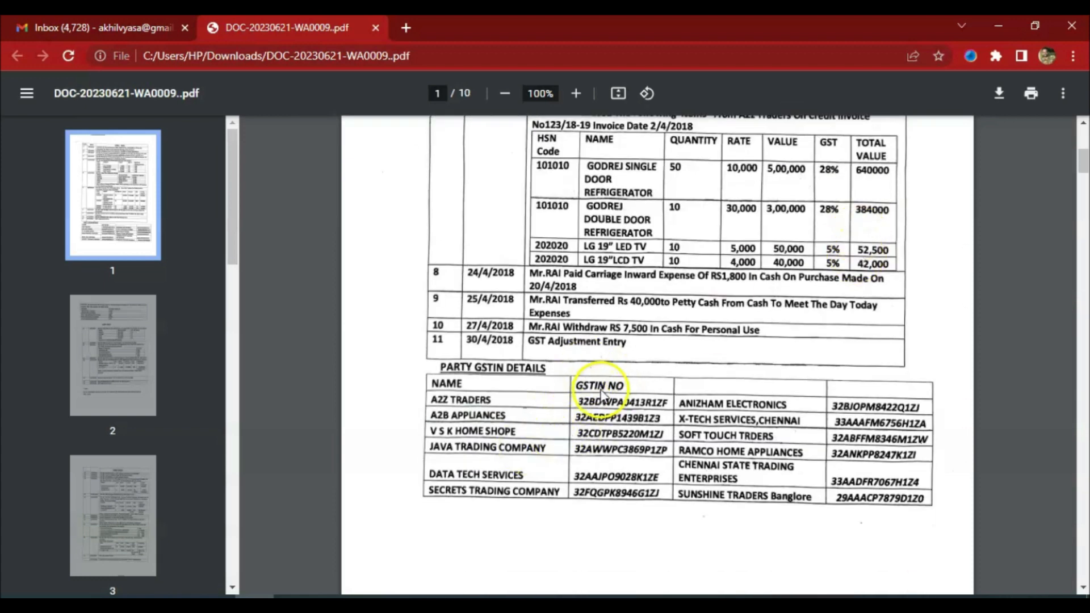
scroll(596, 386, up, 7)
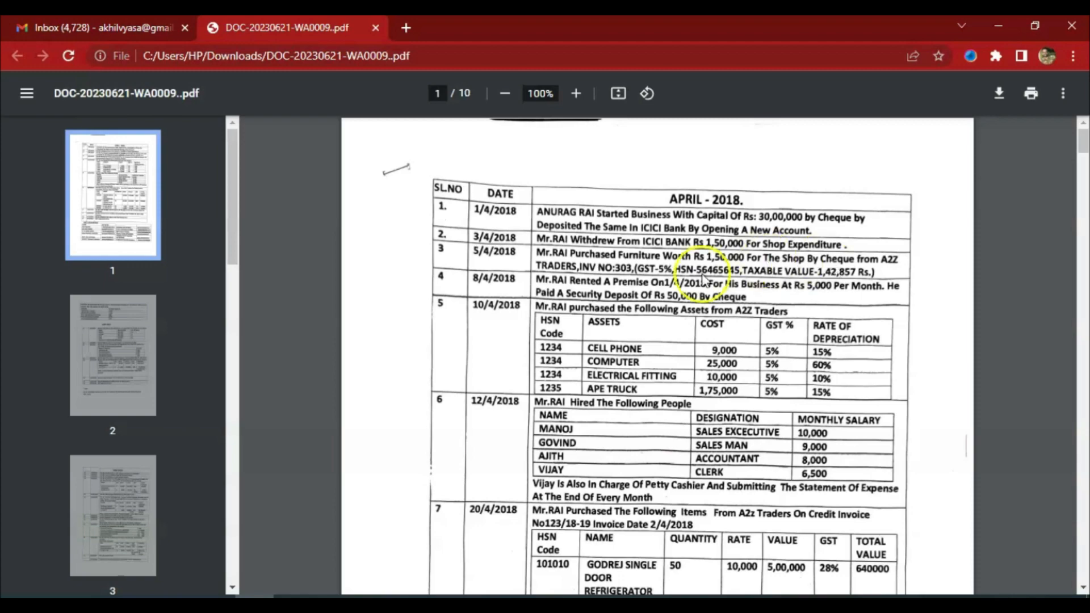
click(177, 604)
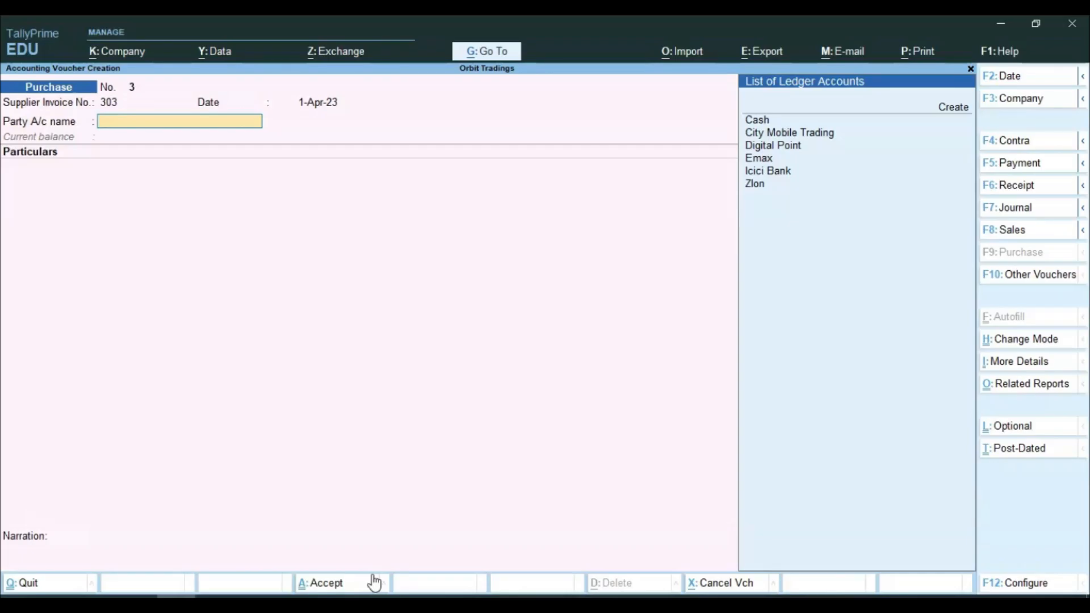
key(alt+c)
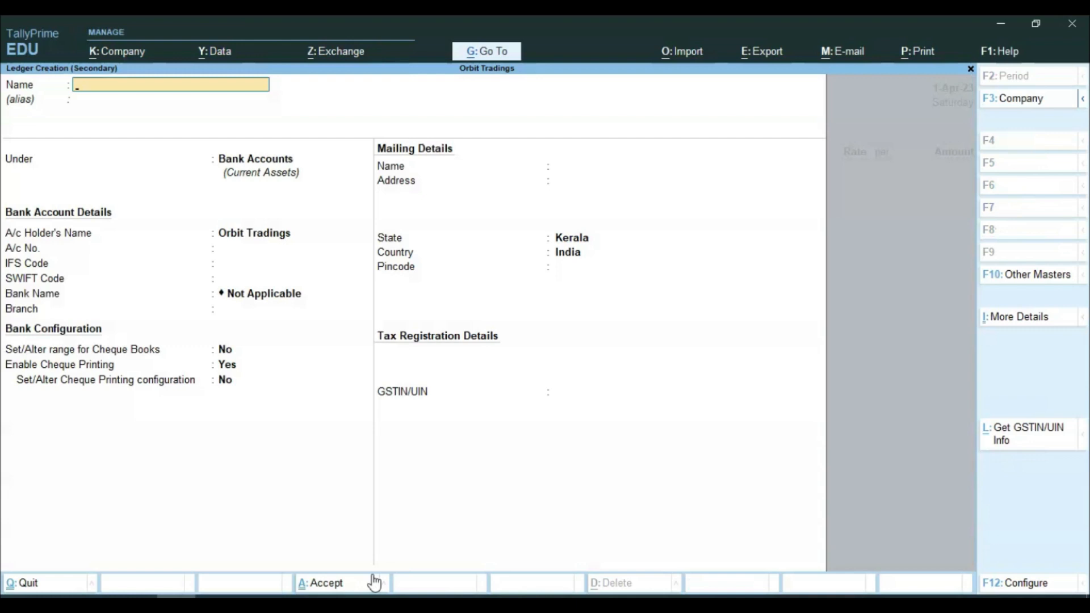
text(A2z)
key(Return)
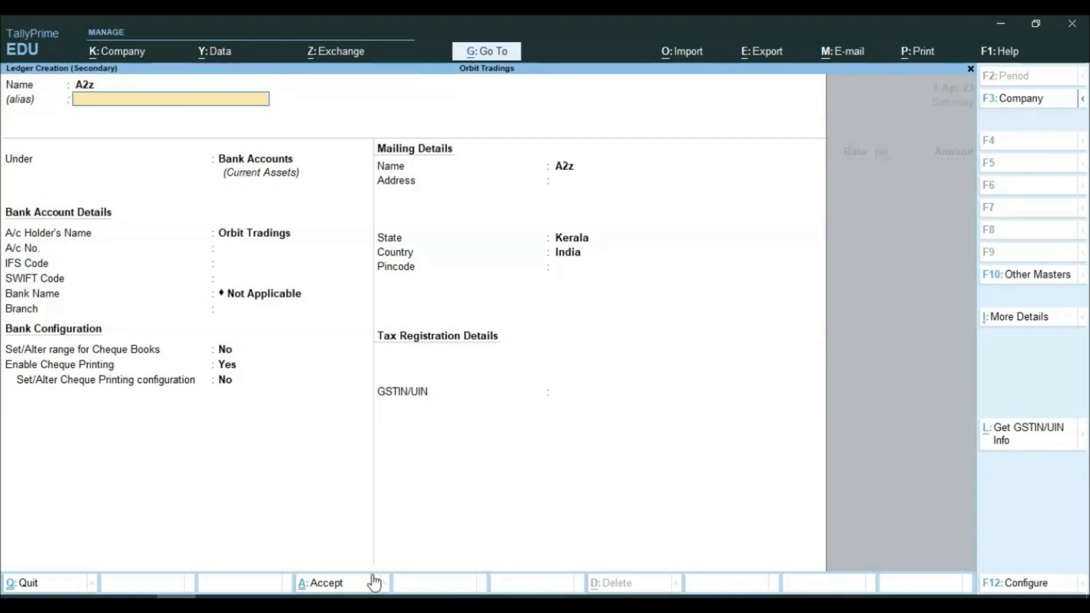
Group the A2z ledger under Sundry Creditors with state Kerala, save it and accept it as the voucher's party.
key(Return)
text(Su)
key(Return)
key(Return)
key(Return)
key(Return)
key(Return)
key(Return)
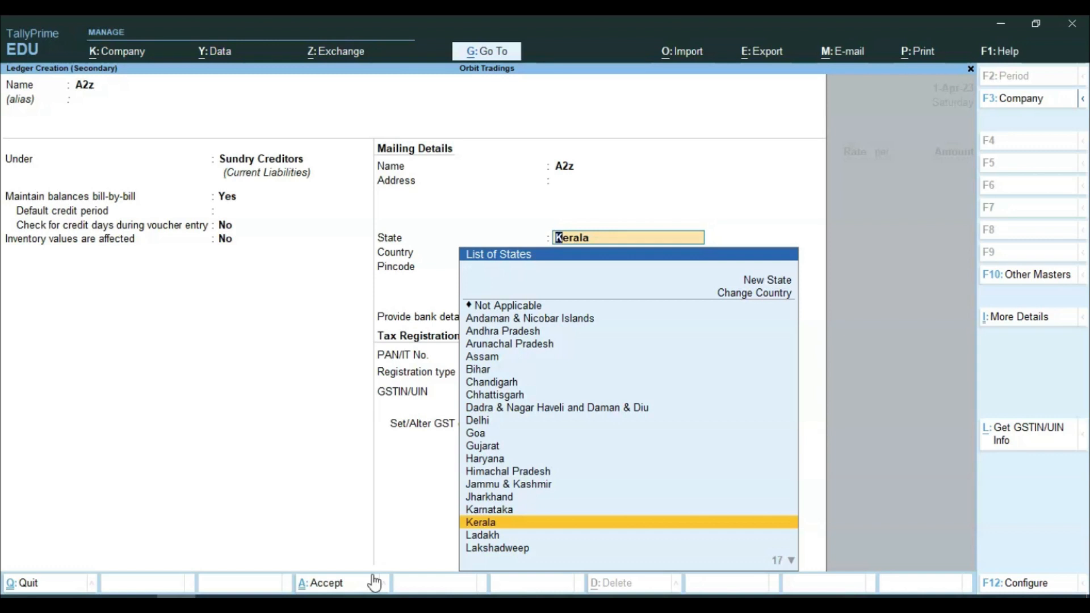
key(Return)
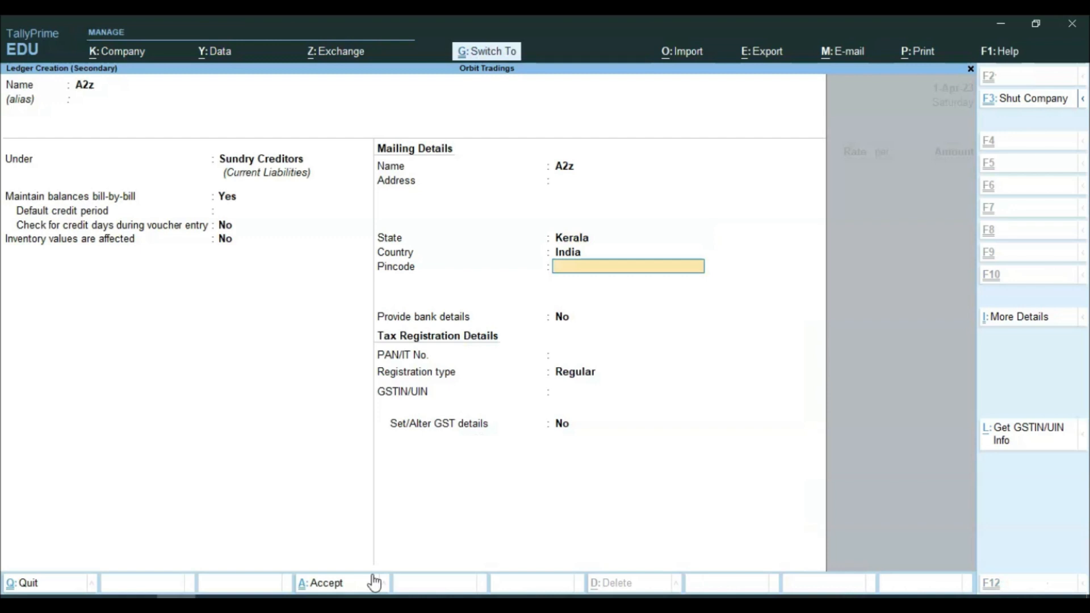
key(ctrl+a)
key(Return)
key(ctrl+a)
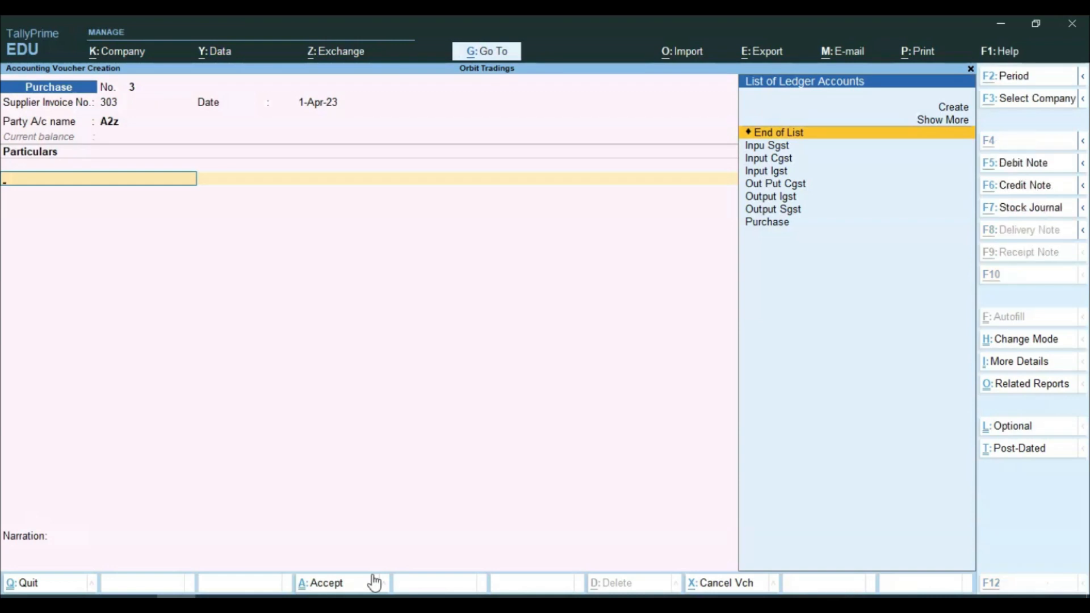
Create a ledger named Furniture under Fixed Assets from the voucher's particulars.
key(alt+c)
text(F)
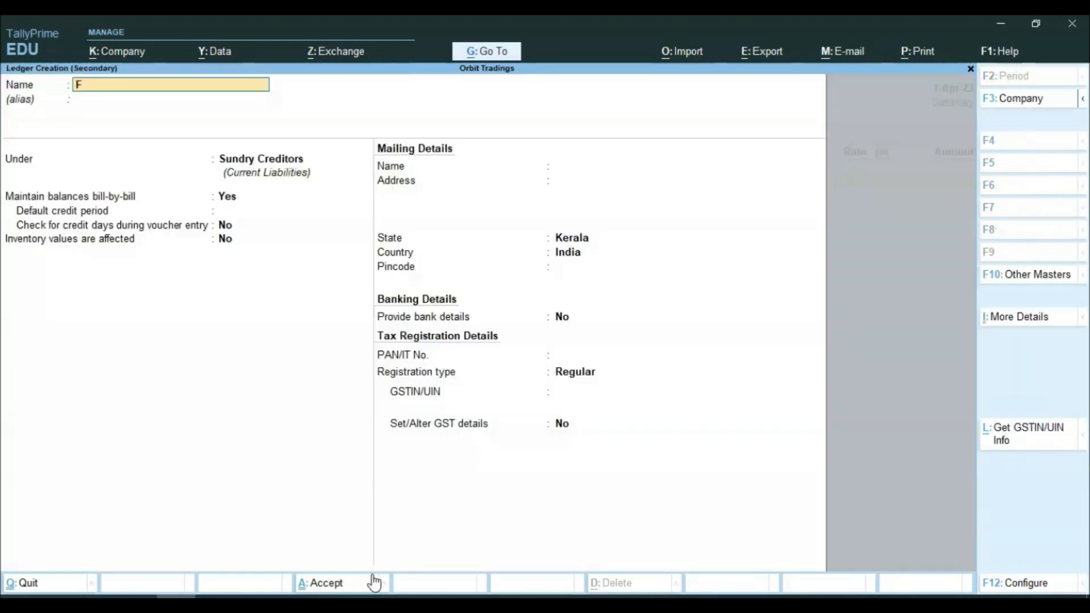
text(urniture)
key(Return)
key(Return)
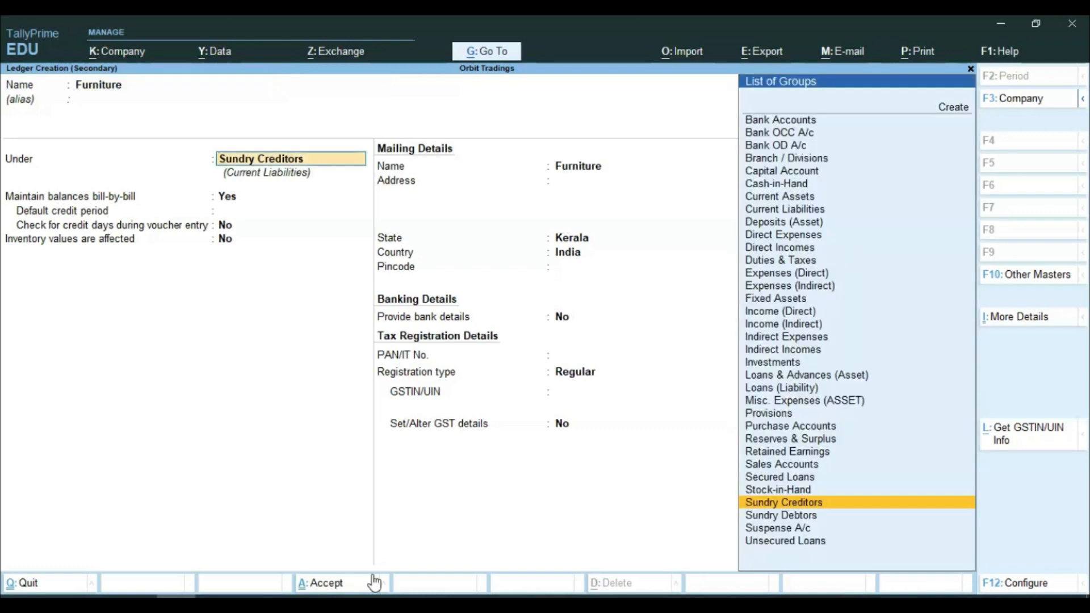
text(Fi)
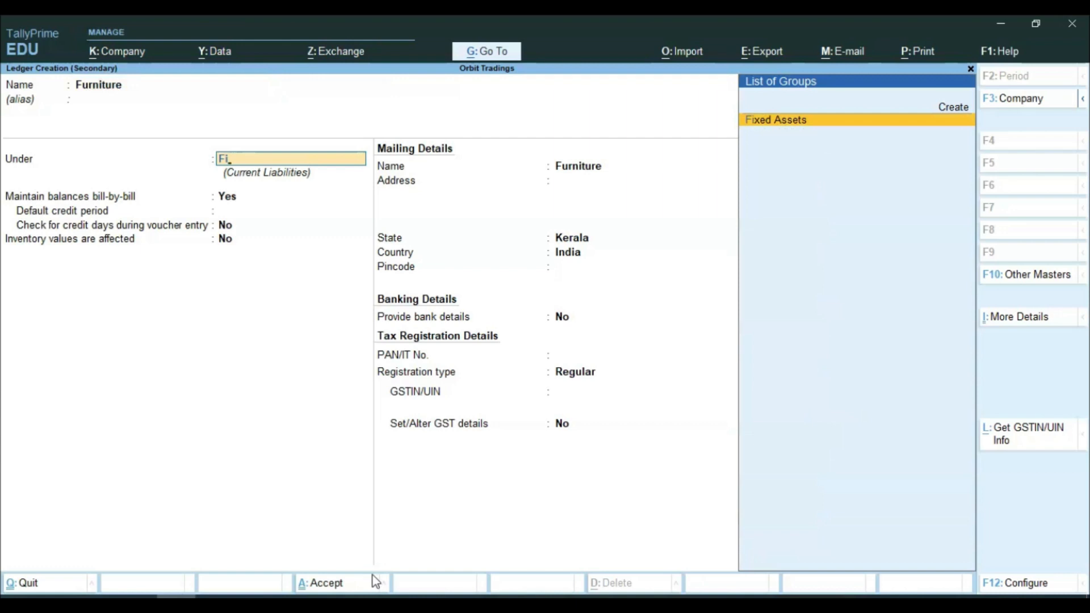
key(Return)
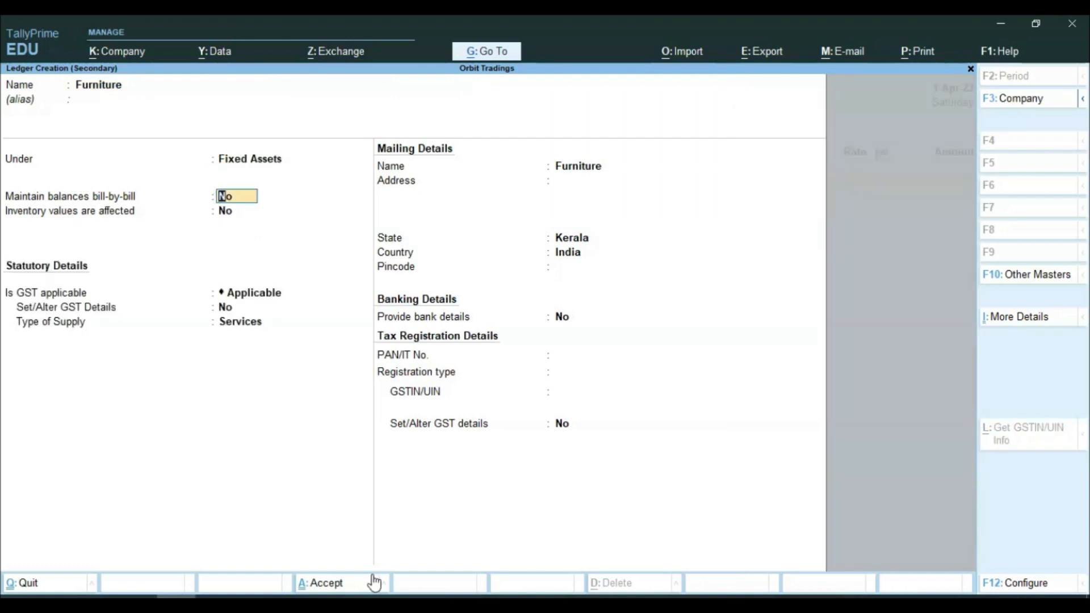
Keep bill-by-bill balances and inventory values off for the Furniture ledger and open its GST details with GST applicable.
key(Return)
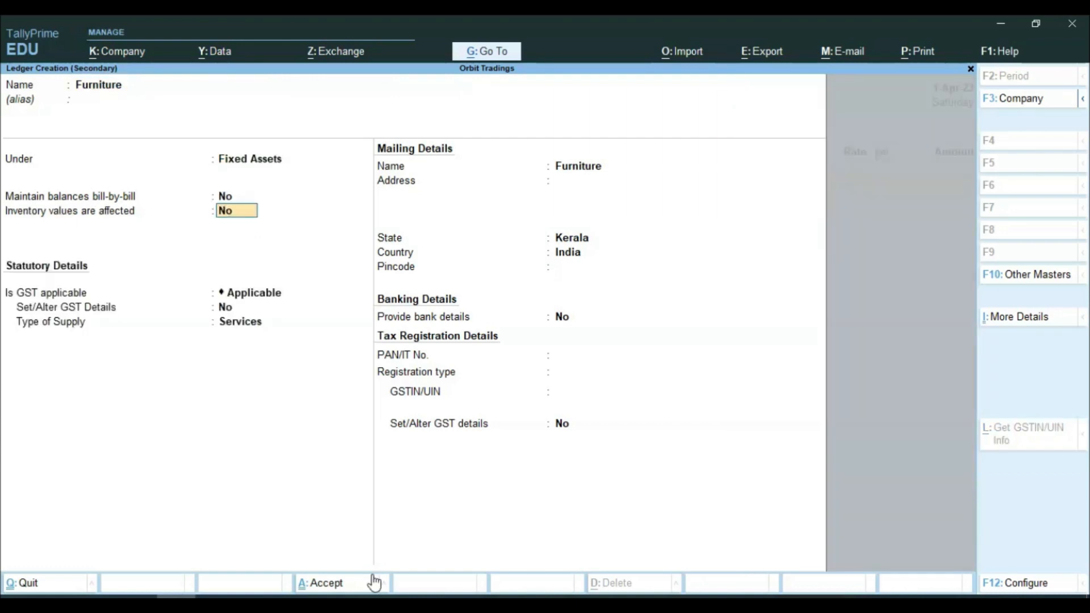
key(Return)
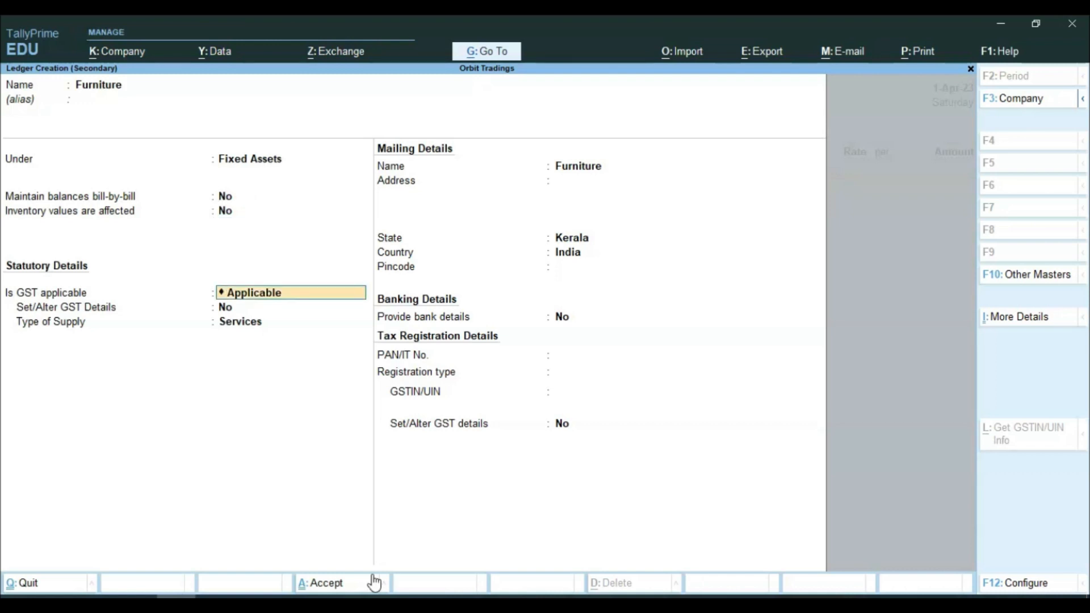
key(Return)
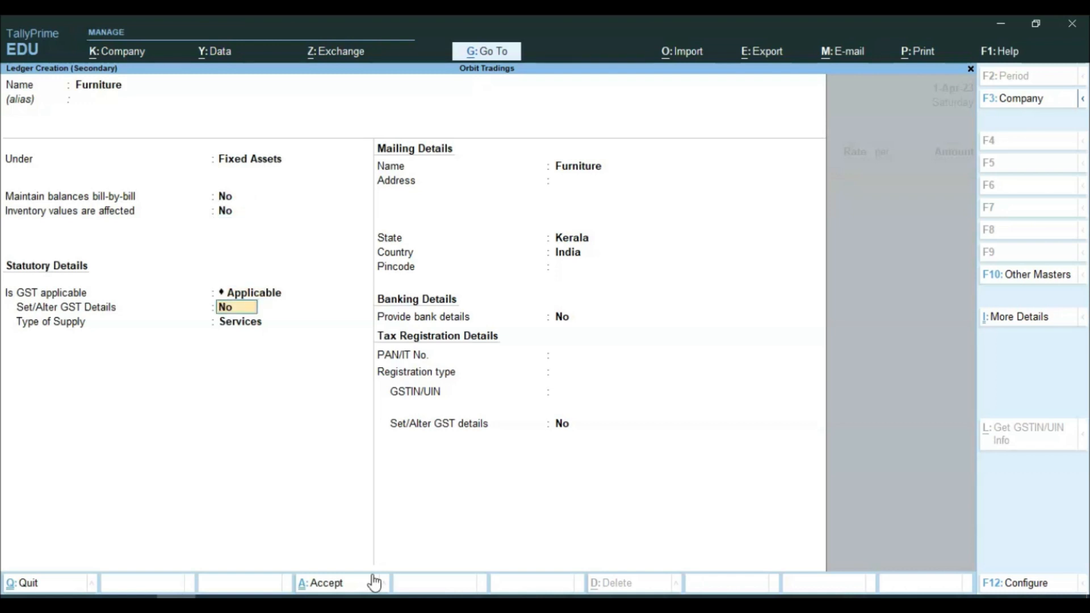
text(y)
key(Return)
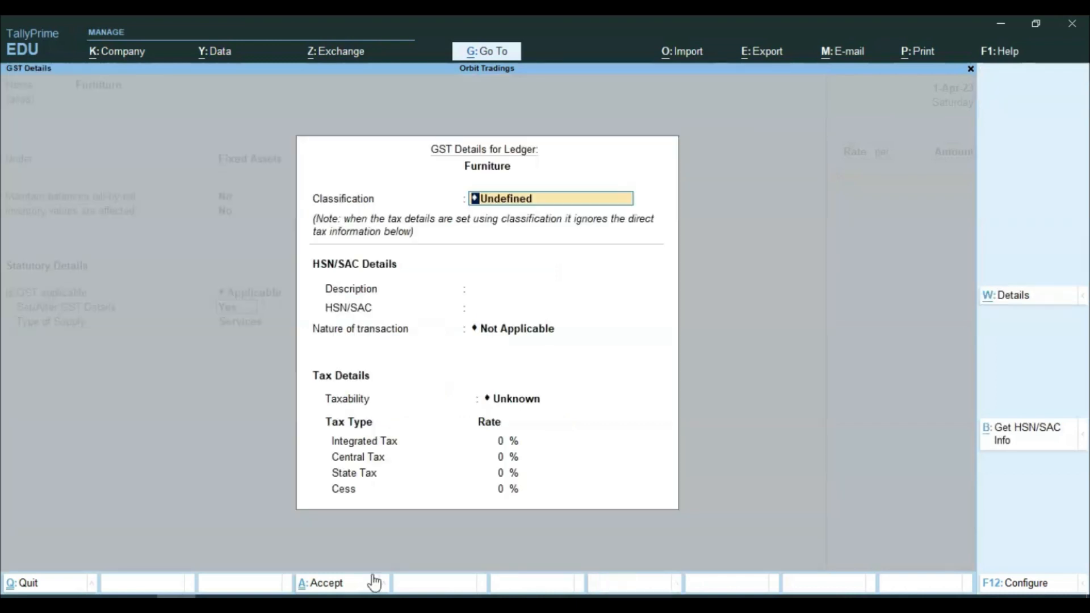
Set the Furniture ledger's nature of transaction to Purchase Taxable and its nature of goods to Capital Goods, leaving the HSN/SAC details blank.
key(Return)
key(Return)
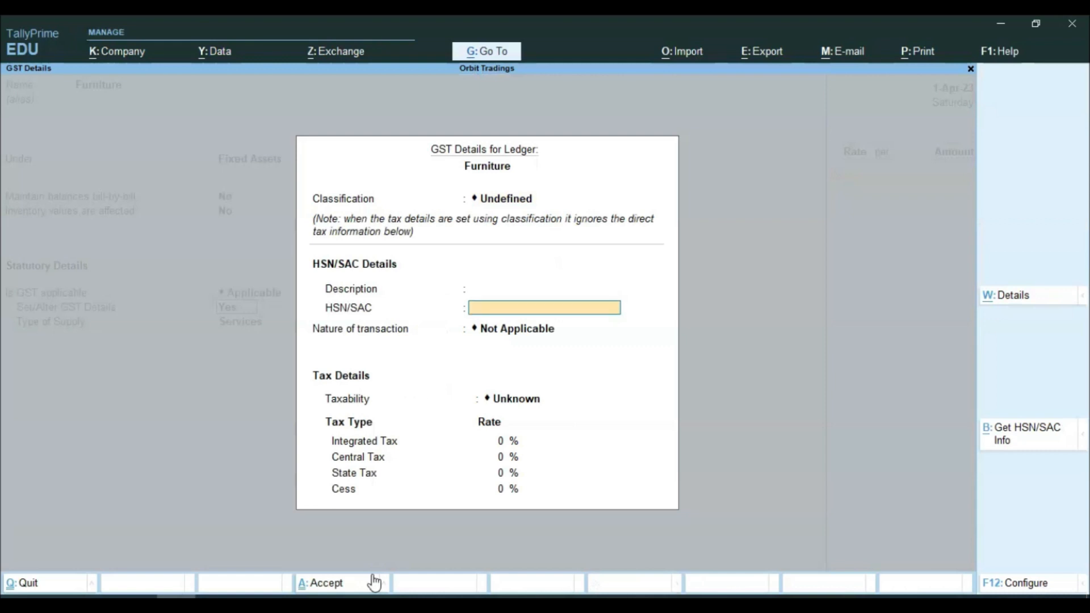
key(Return)
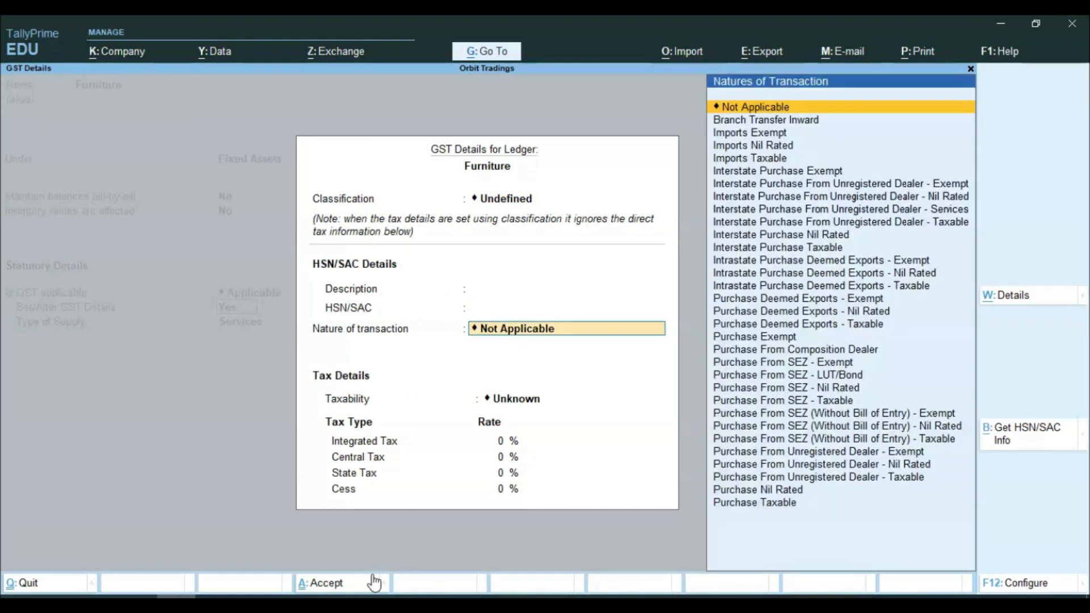
text(Pu)
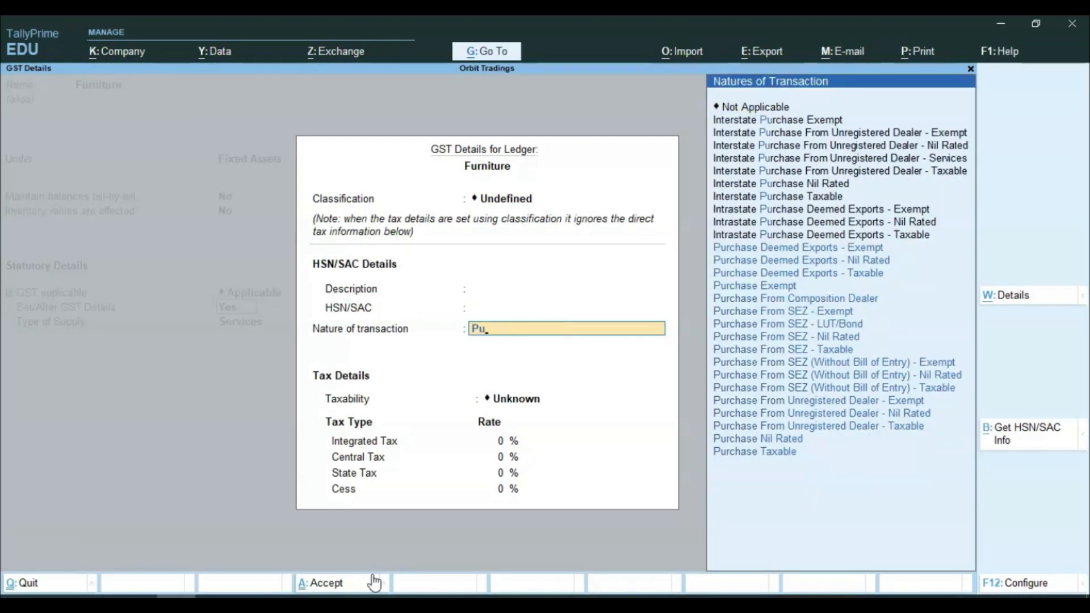
key(Down)
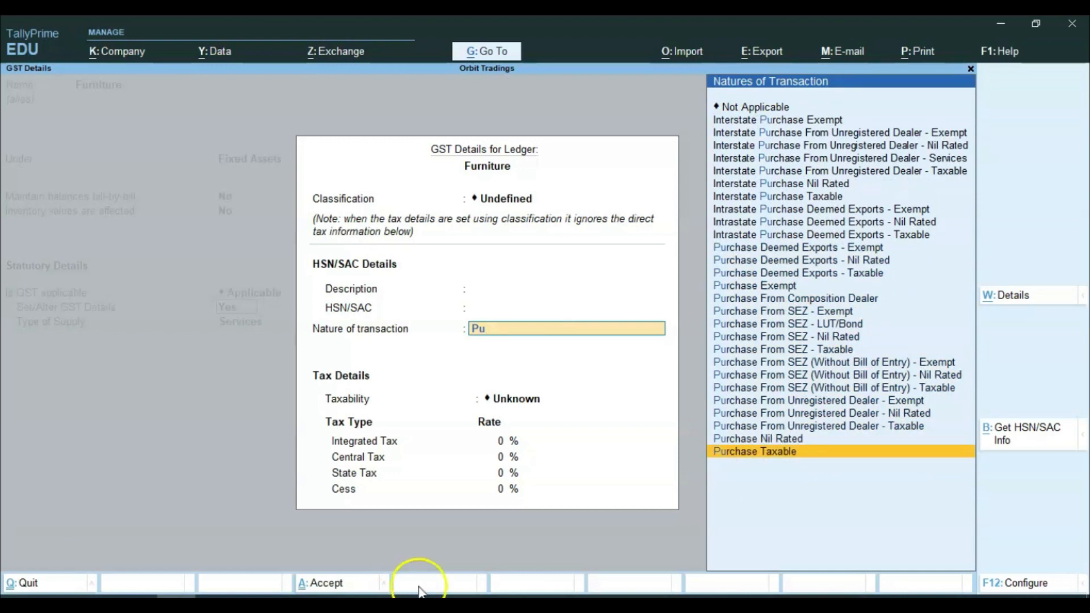
key(Return)
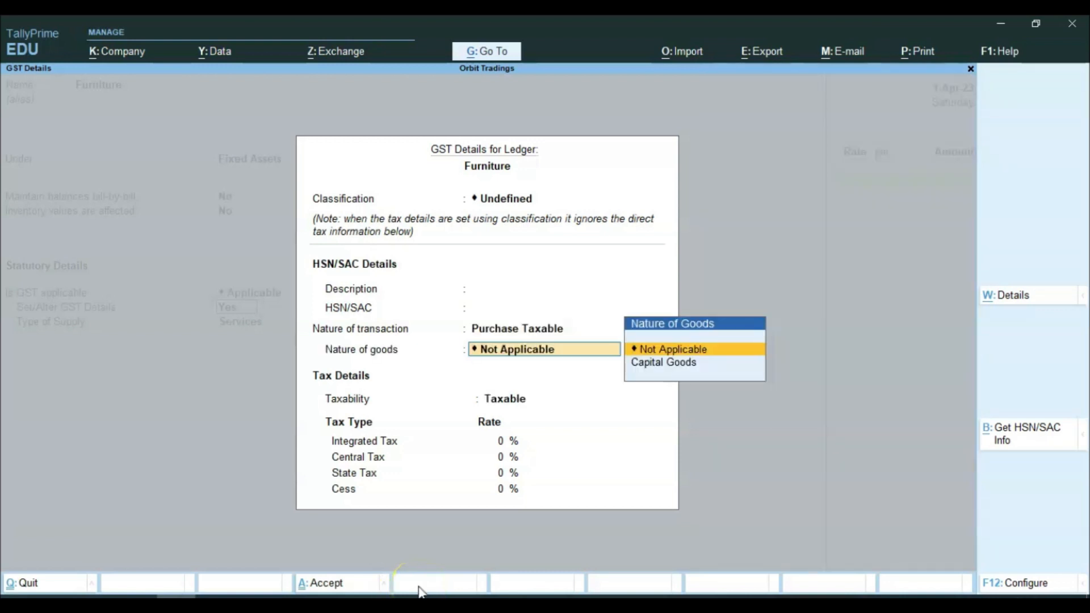
key(Down)
key(Return)
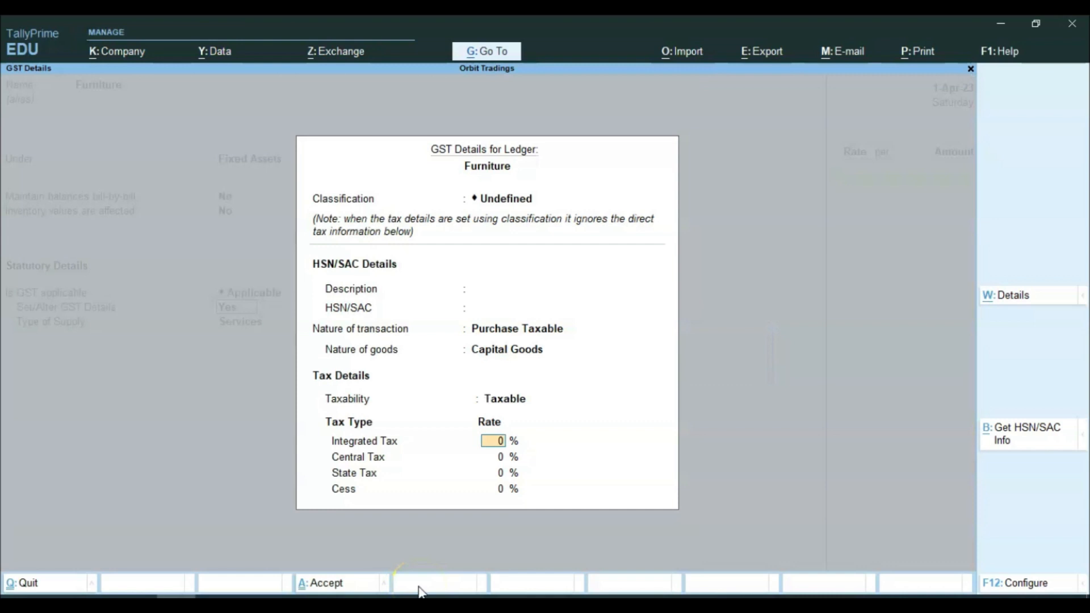
Set the integrated tax rate to 5%, checking it against the transactions PDF, and accept the Furniture ledger's GST details.
text(5)
click(265, 596)
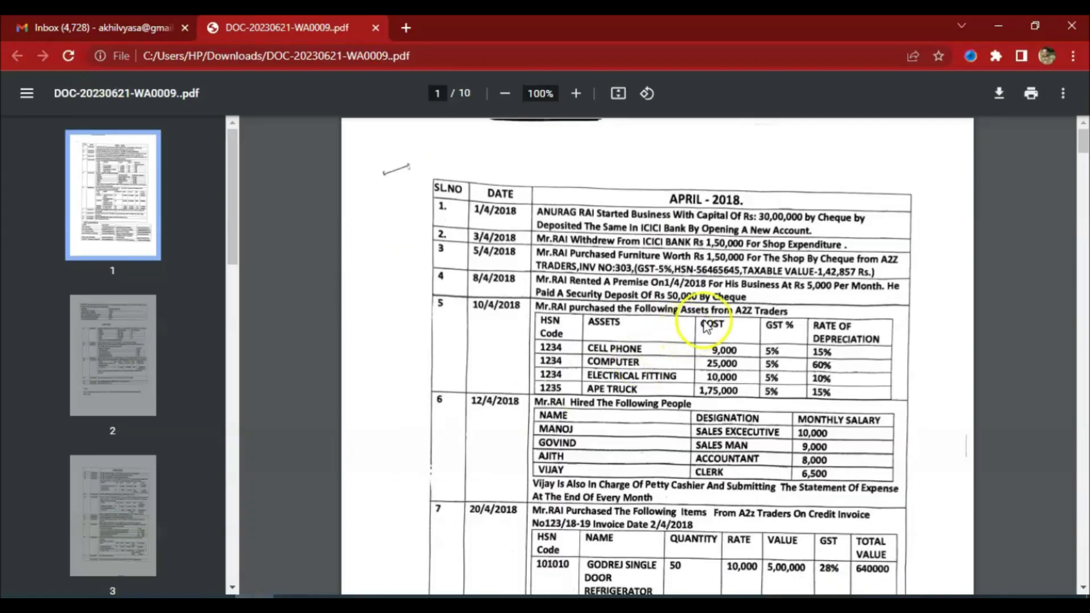
key(alt+Tab)
key(Return)
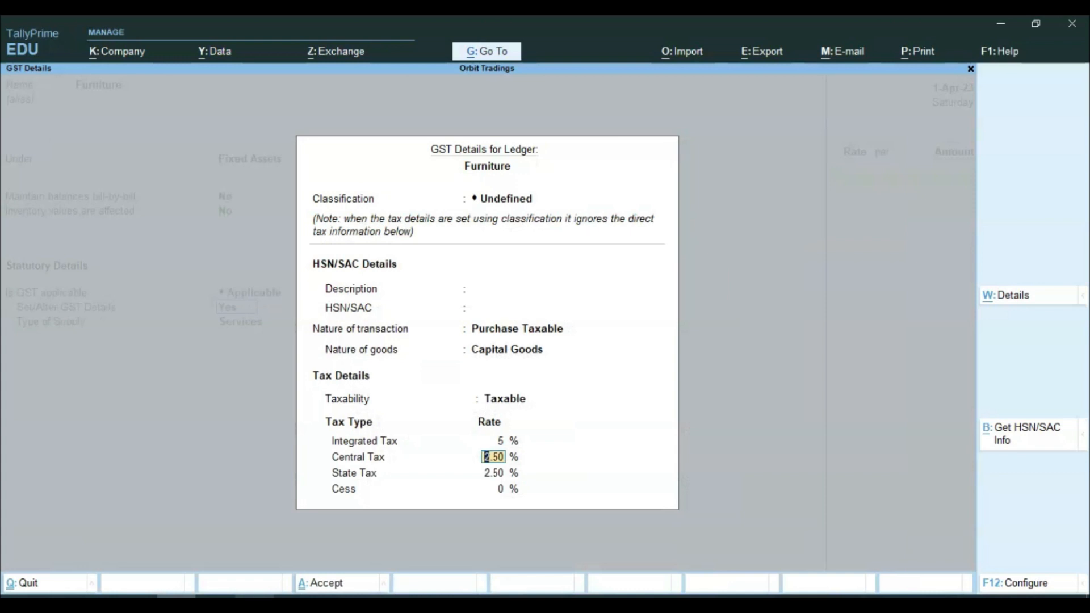
key(Return)
key(Return)
key(Return)
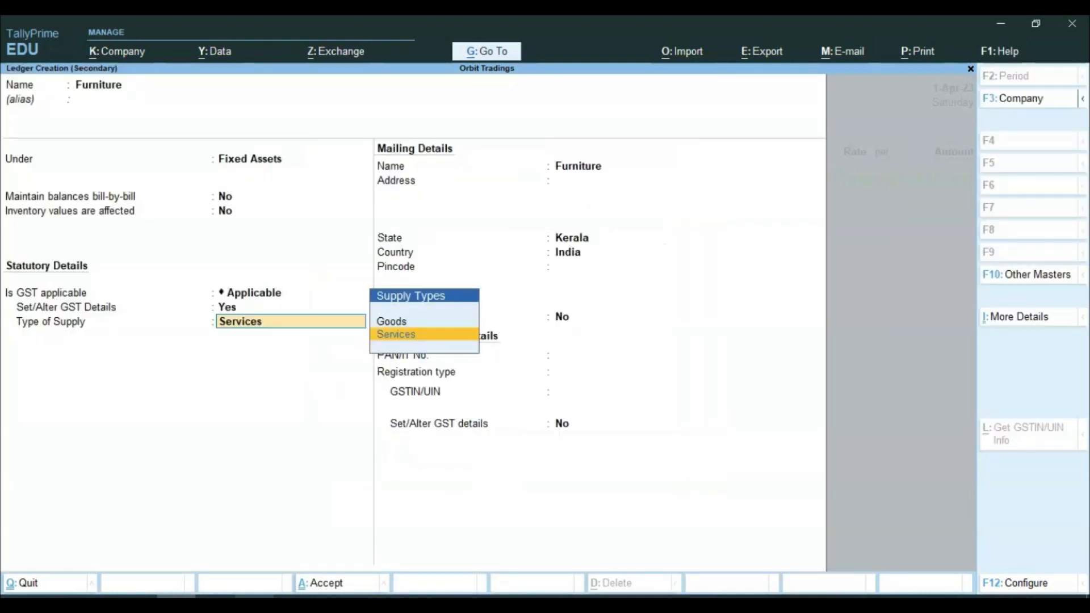
Set the Furniture ledger's type of supply to Goods, keep Kerala as its state and save the ledger.
key(Up)
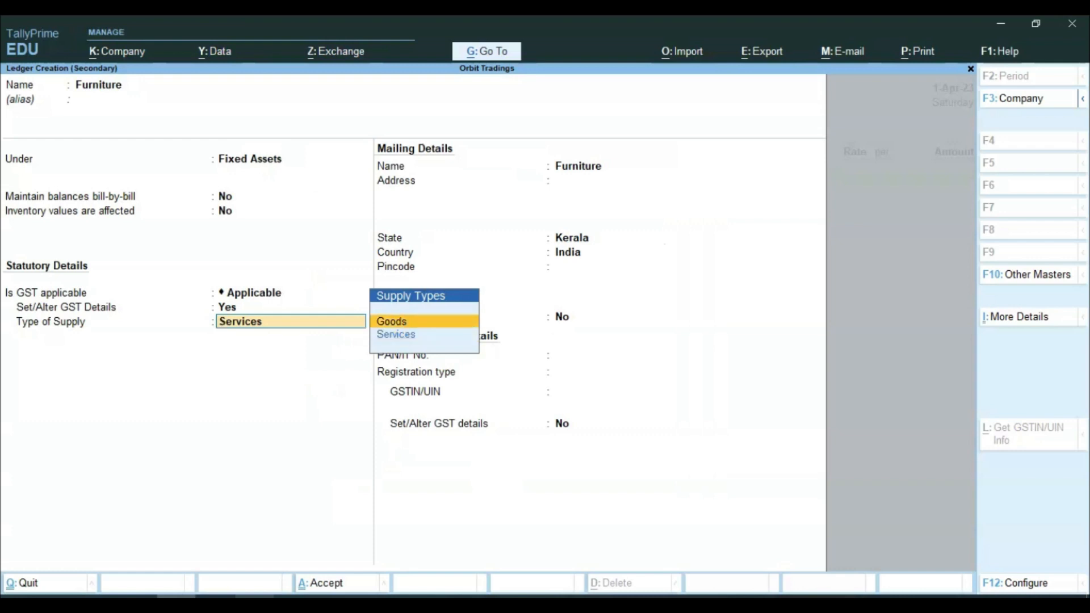
key(Return)
key(Return)
key(Return)
key(Return)
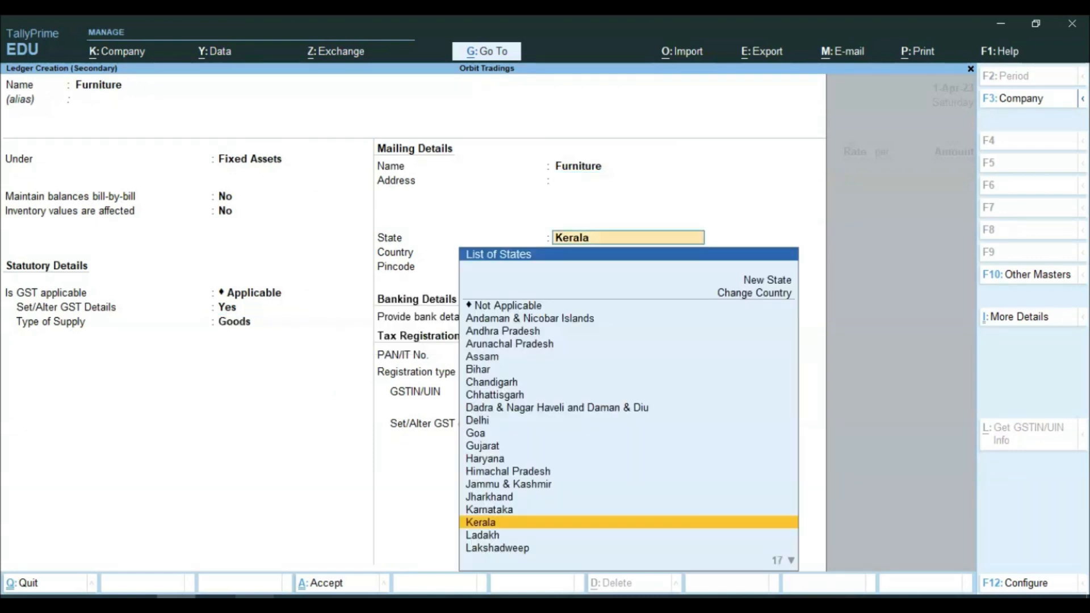
key(Return)
key(Return)
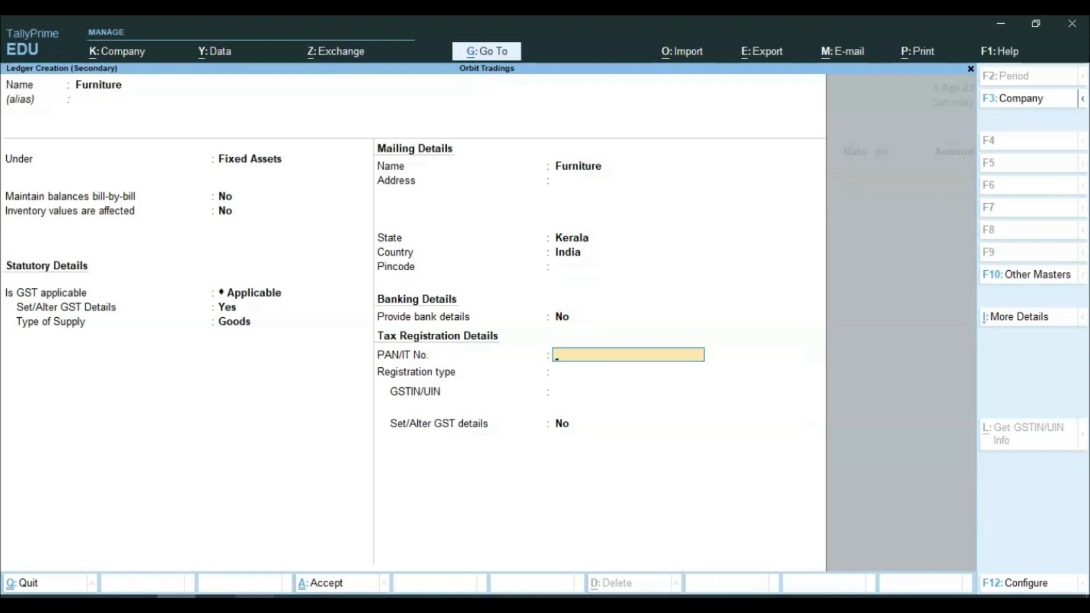
key(ctrl+a)
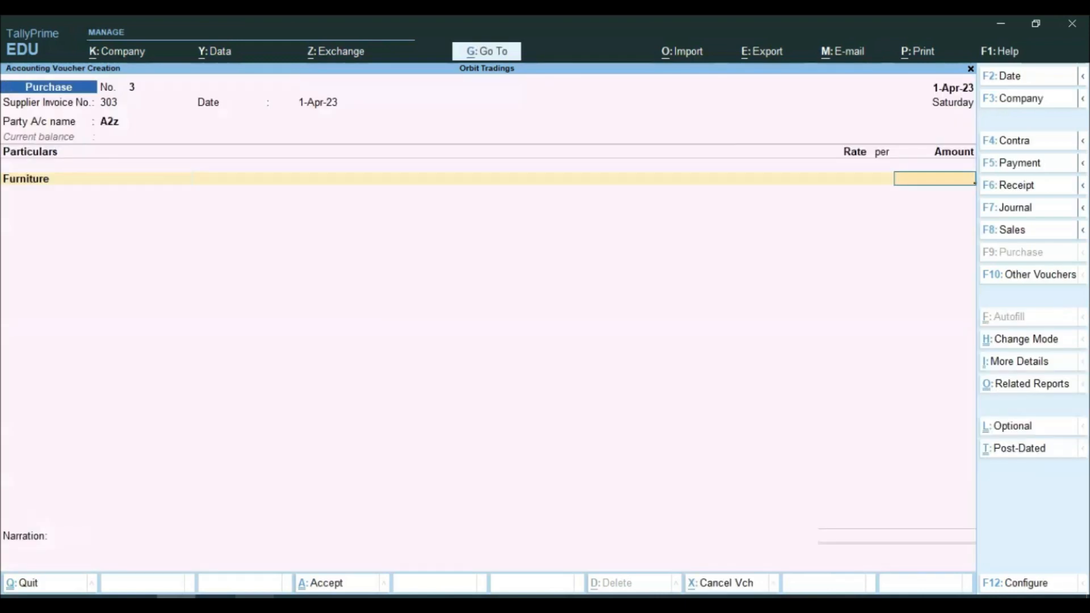
Check the furniture purchase in the transactions PDF and enter 1,50,000 as the Furniture amount in the voucher.
key(alt+Tab)
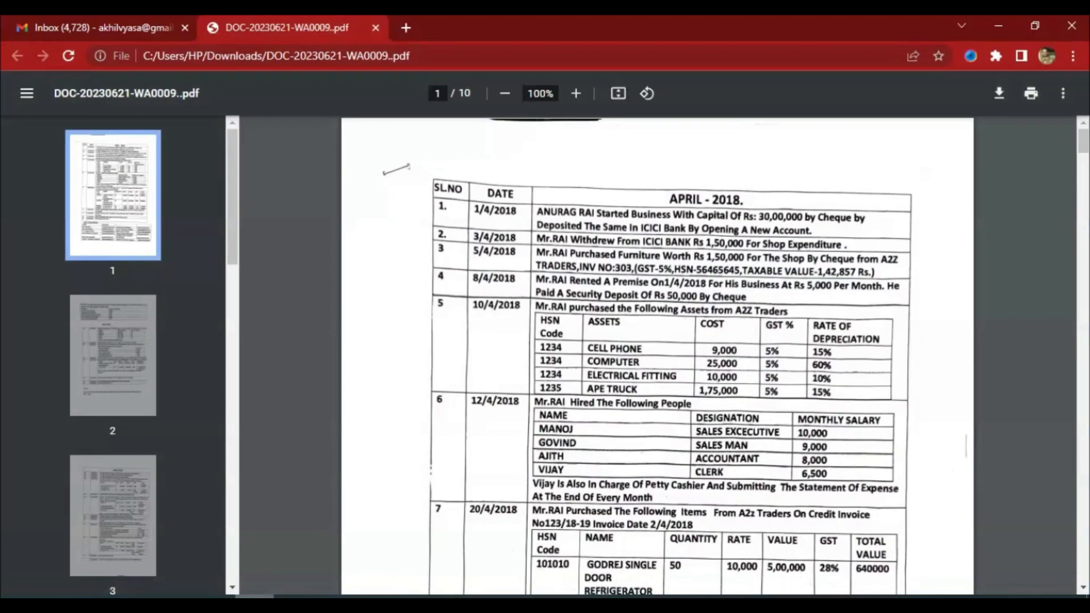
key(alt+Tab)
text(1)
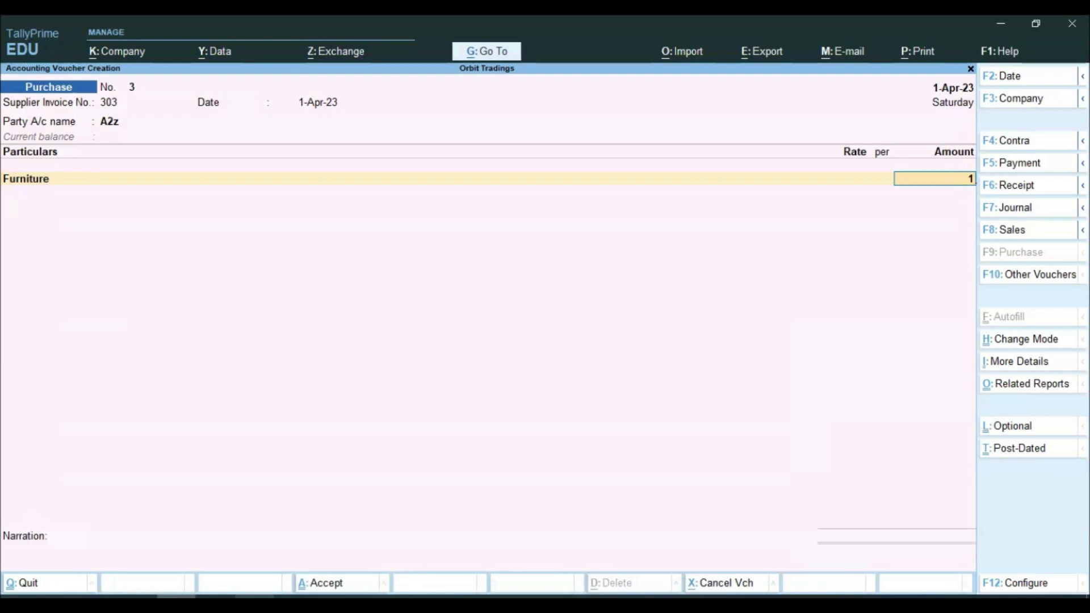
text(,50,0000)
key(Return)
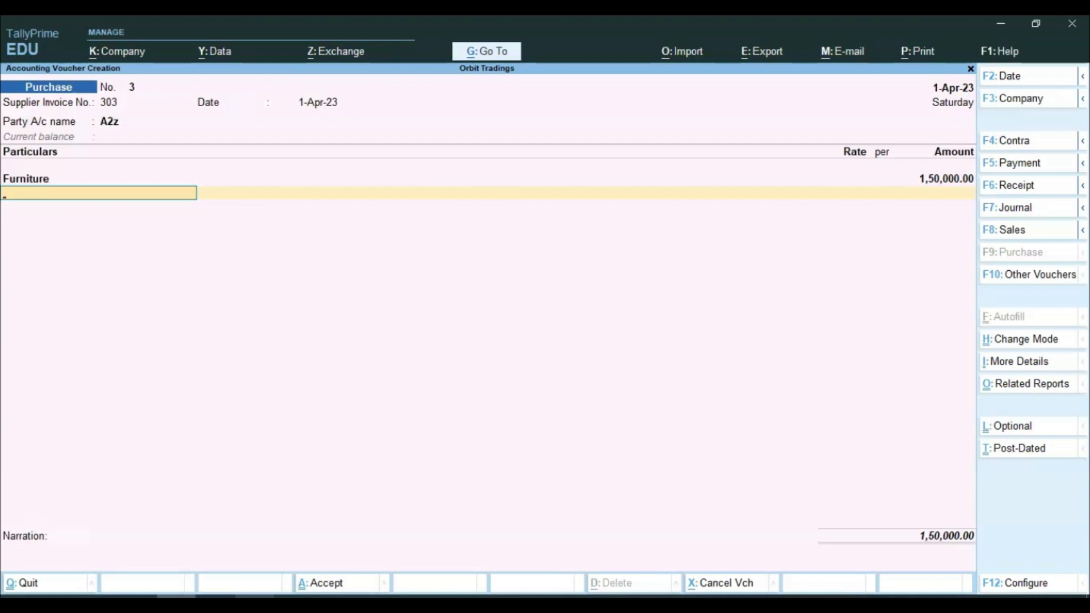
Add the Input Cgst ledger below Furniture in the purchase voucher and accept its calculated amount.
key(space)
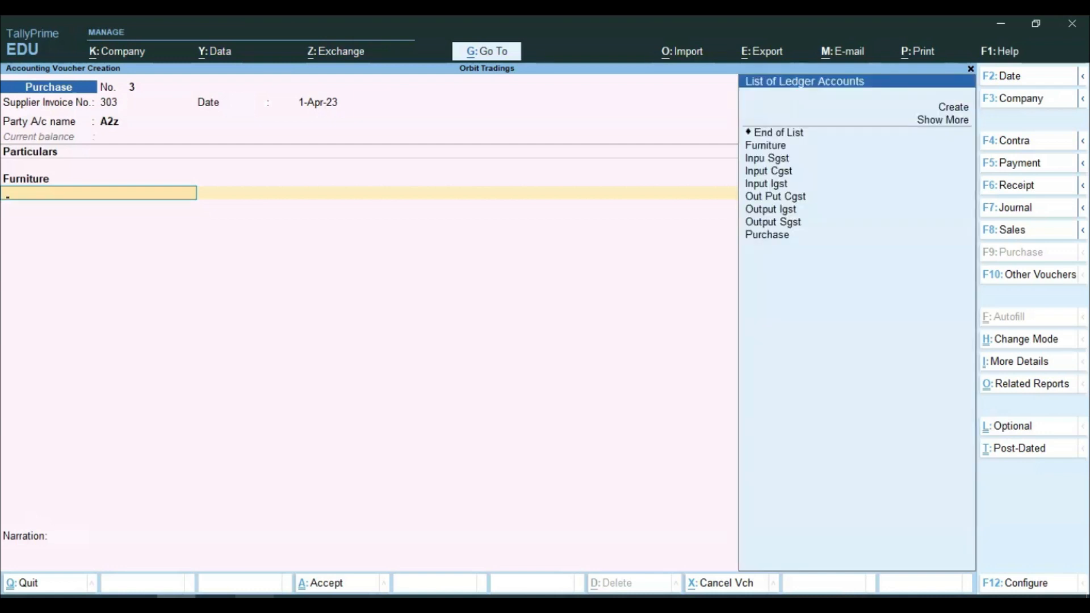
key(Down)
key(Down)
key(Down)
key(Down)
key(Down)
key(Down)
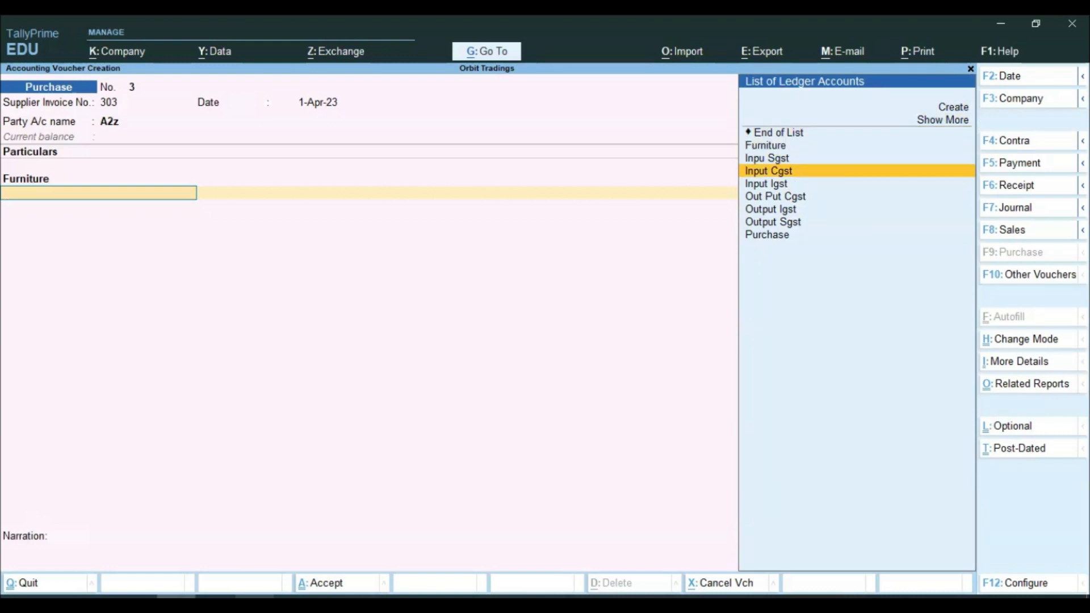
key(Return)
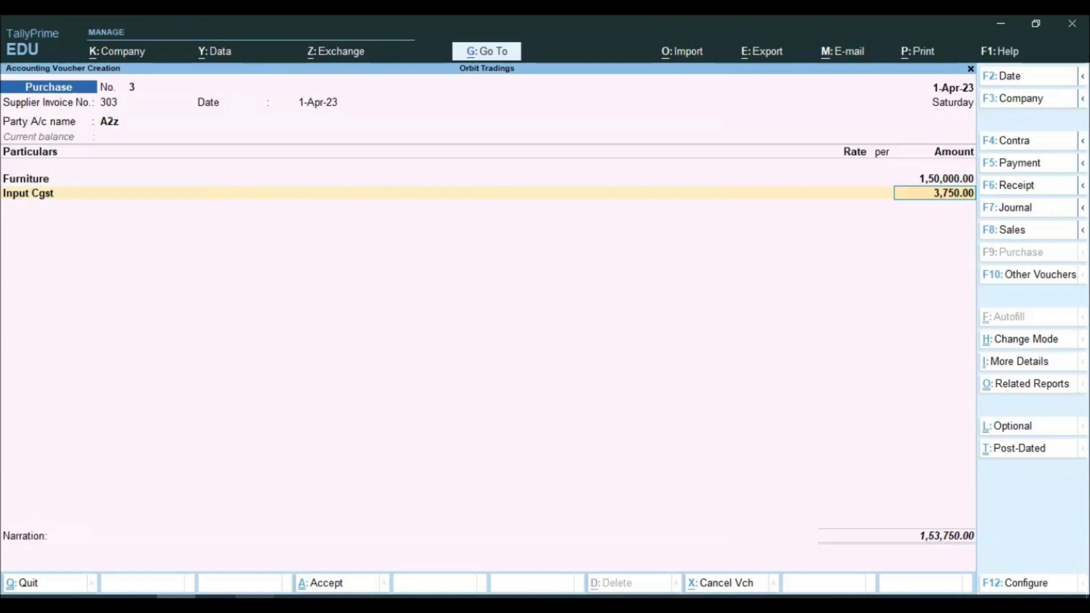
key(Return)
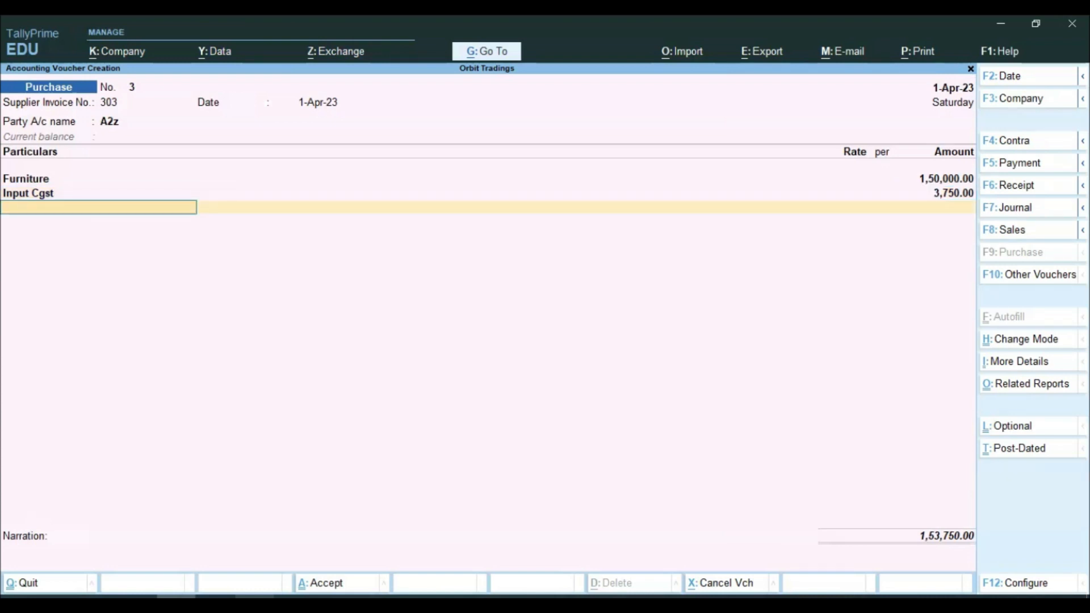
Add the Inpu Sgst ledger with its calculated amount and save the purchase voucher without a narration.
text(In)
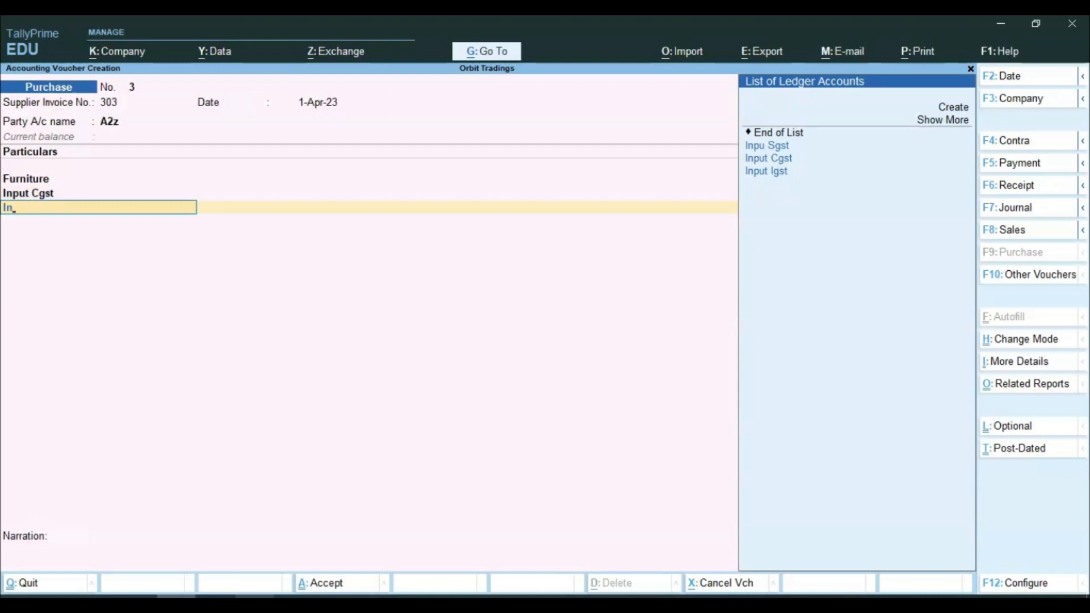
key(Down)
key(Return)
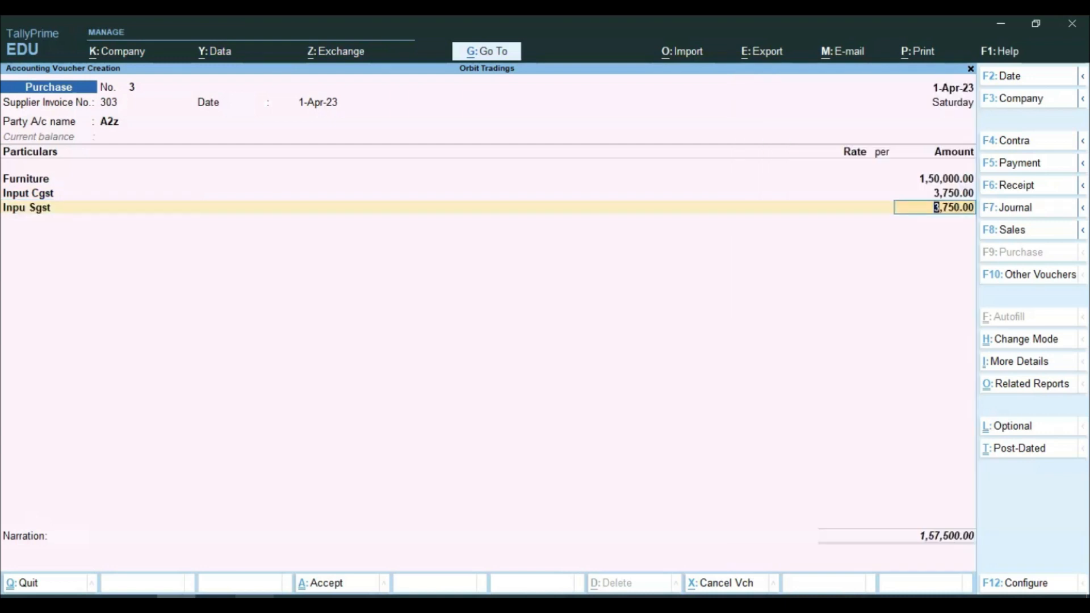
key(Return)
key(Return)
key(Return)
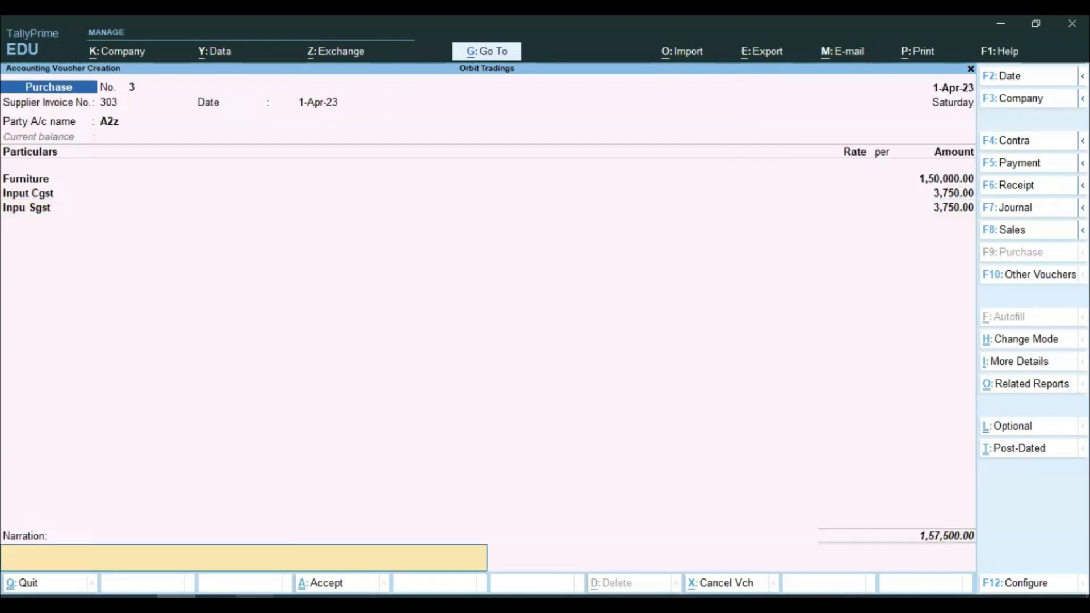
key(Return)
key(Return)
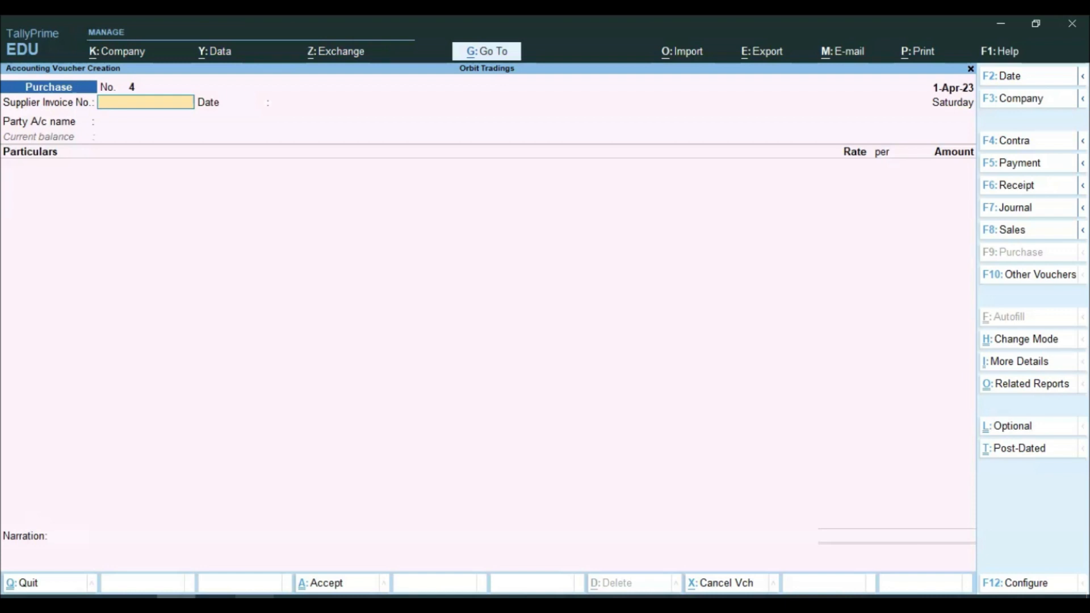
Review the remaining April transactions and the party GSTIN details in the transactions PDF.
click(255, 606)
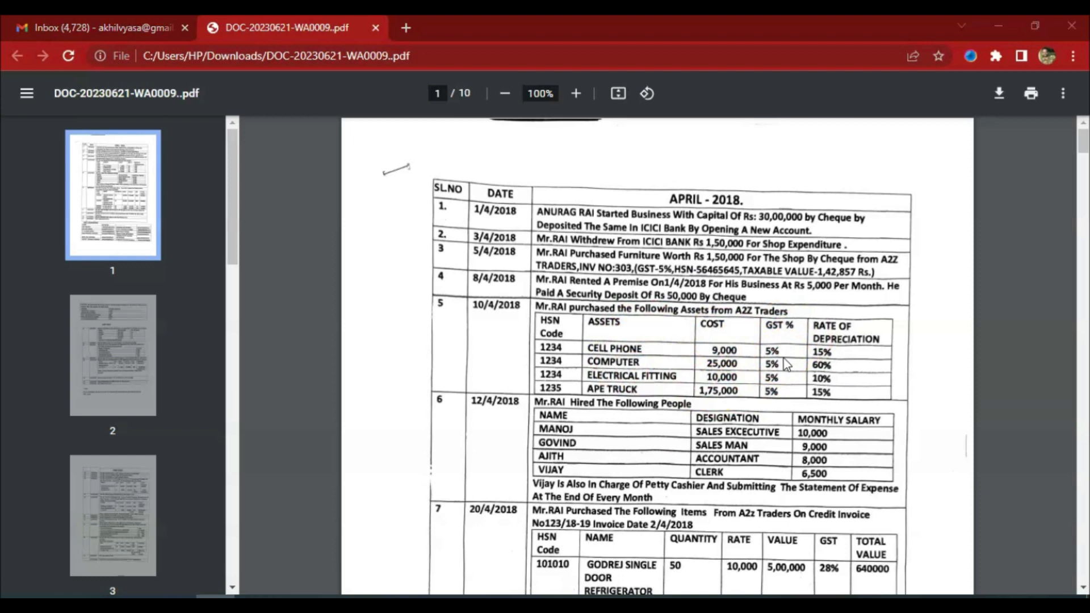
scroll(682, 352, down, 3)
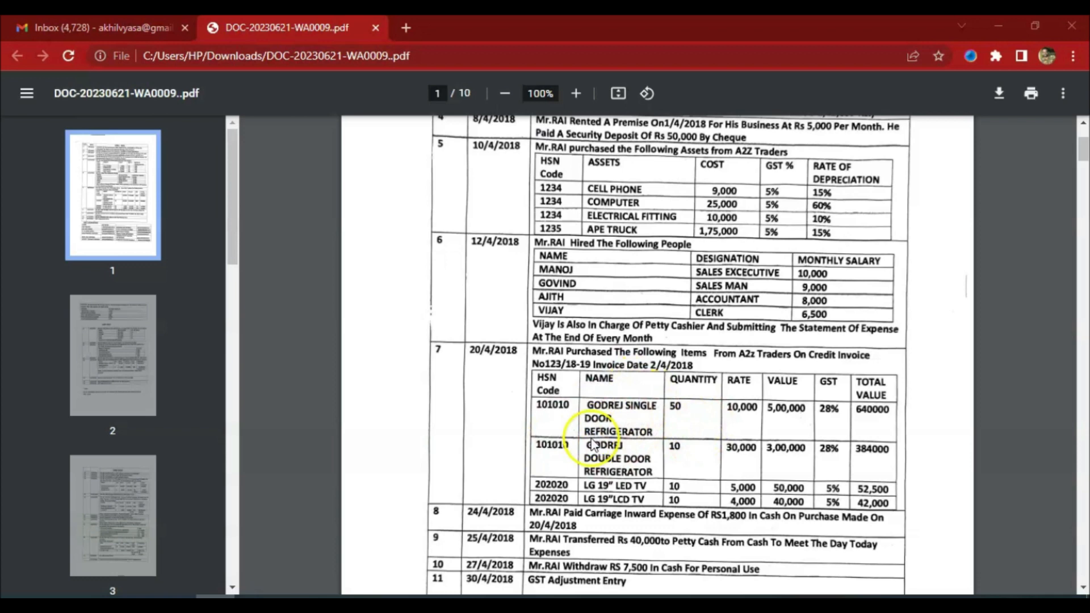
scroll(619, 435, down, 3)
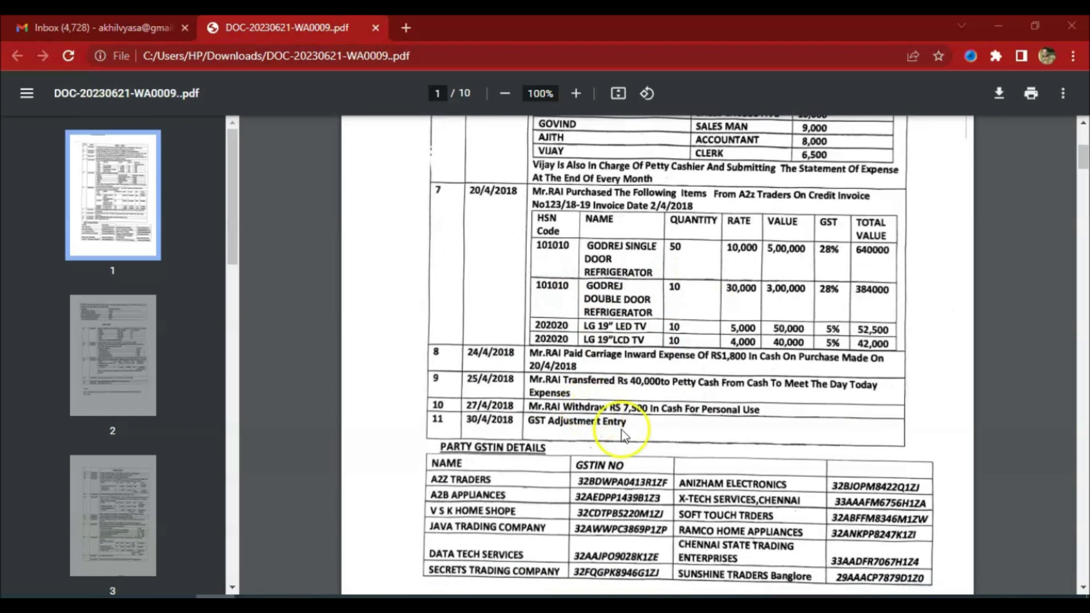